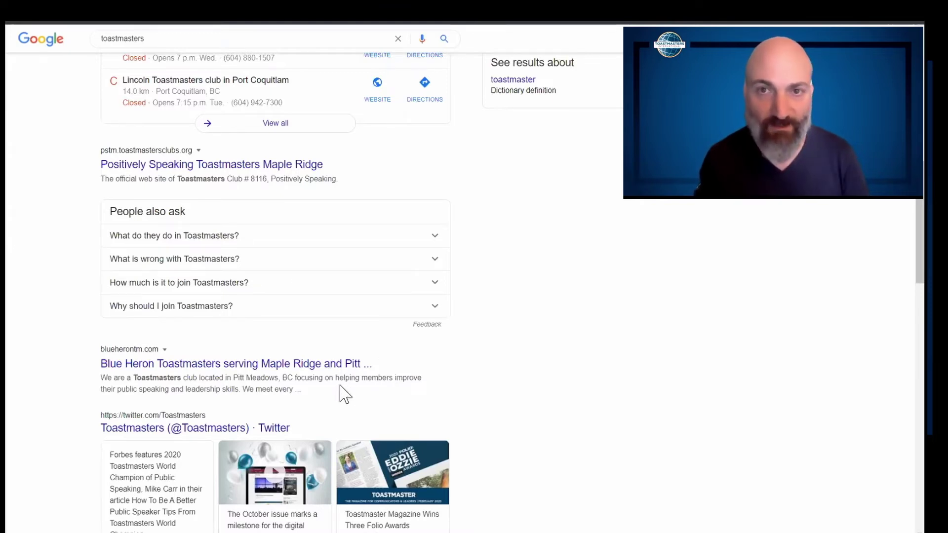
Highlight the description text under the Blue Heron Toastmasters search result, then clear the selection
left_click_drag(302, 390, 101, 377)
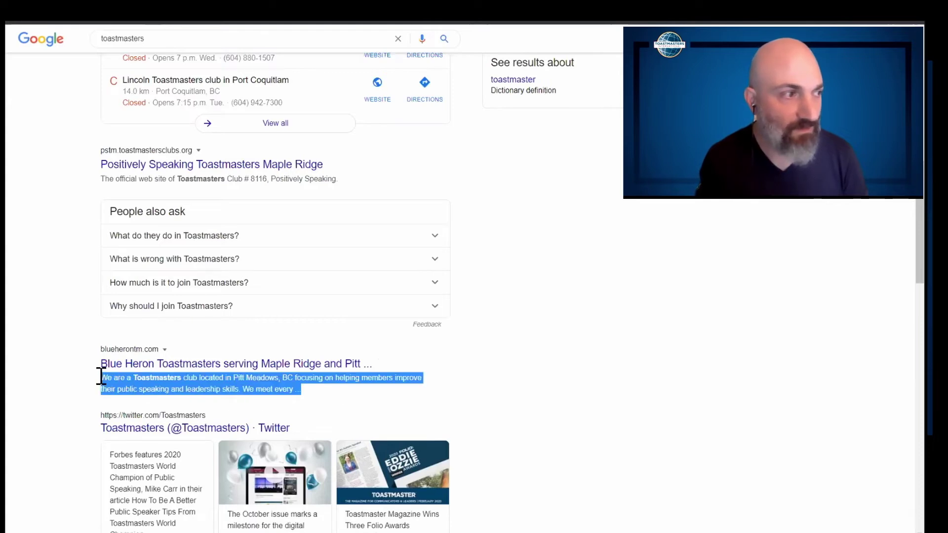
left_click(297, 390)
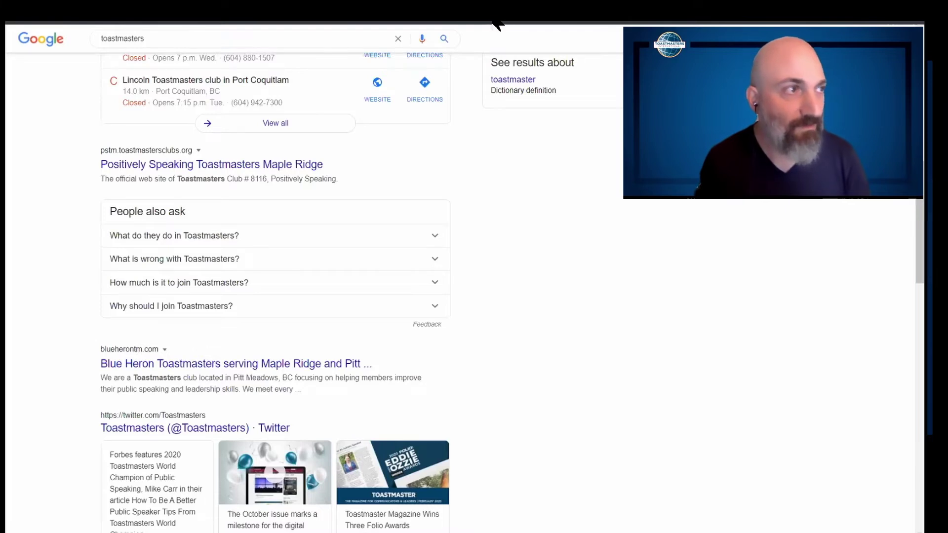
Switch to the WordPress new post editor and place the cursor in the body, then in the title field
left_click(296, 102)
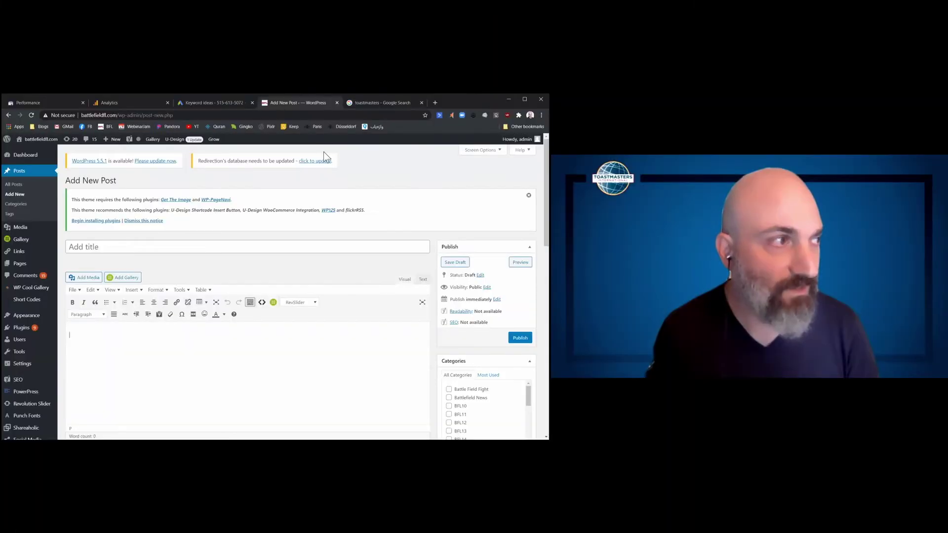
scroll(390, 325, "down", 1)
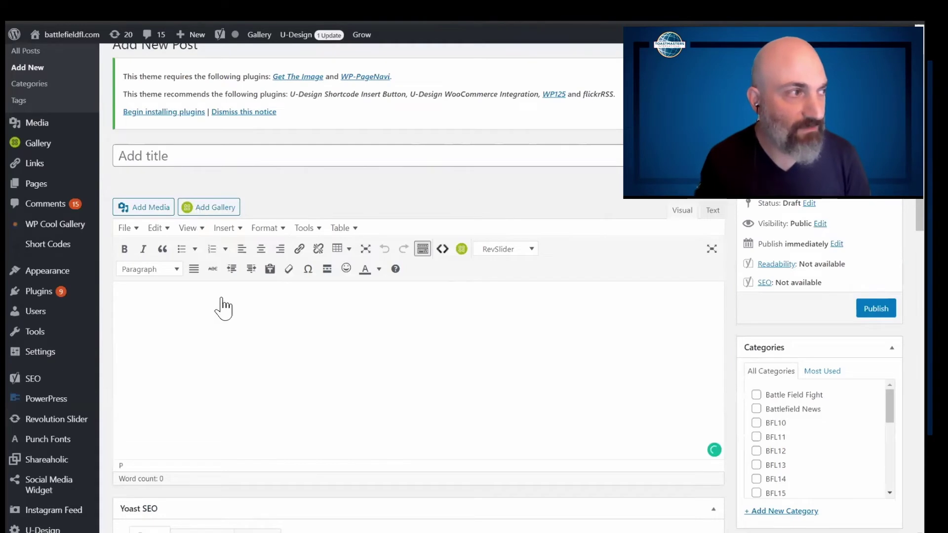
left_click(412, 326)
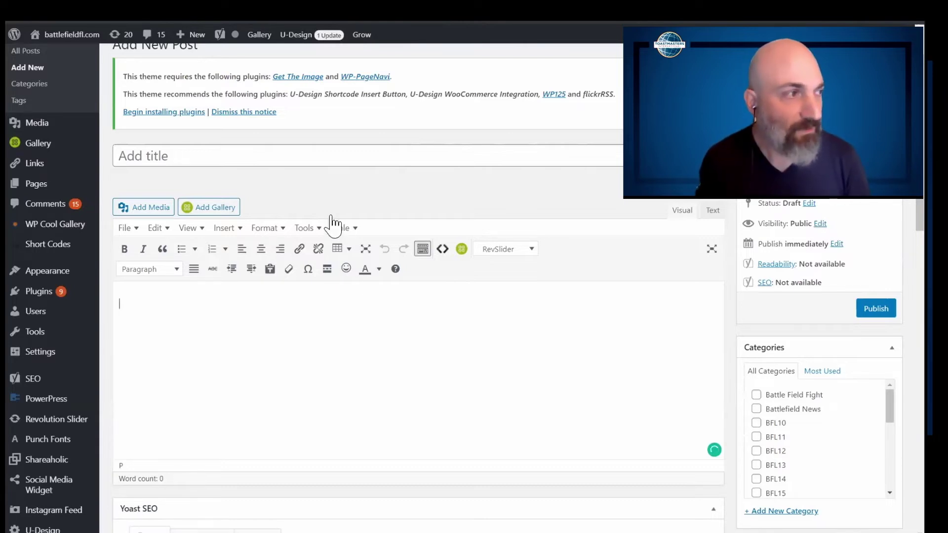
left_click(187, 155)
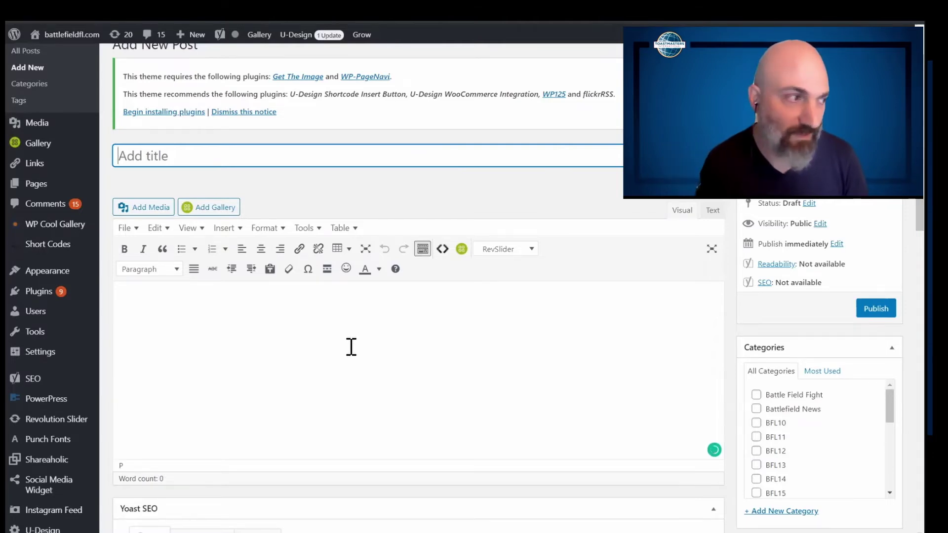
Review the Yoast SEO section below the post editor and expand its Advanced settings
scroll(445, 366, "down", 2)
scroll(445, 365, "down", 3)
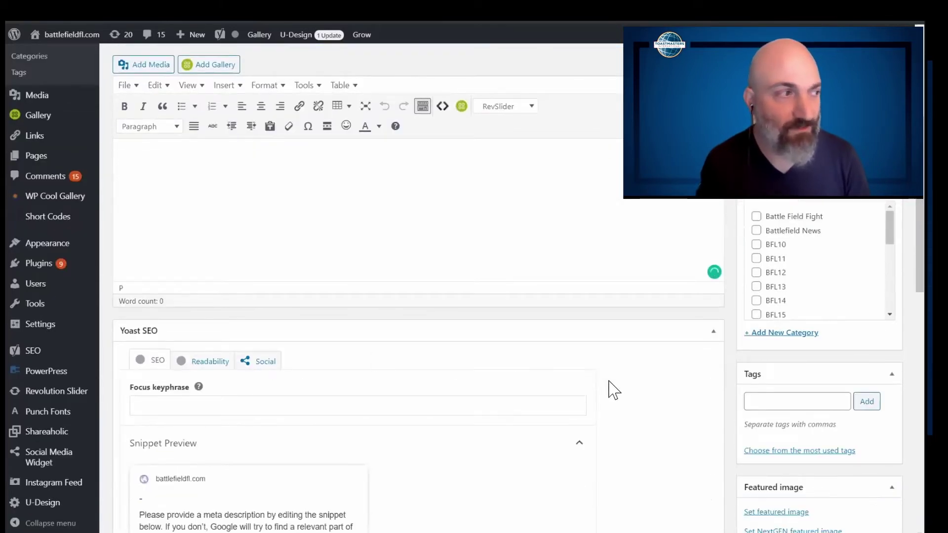
scroll(614, 393, "down", 3)
scroll(617, 394, "down", 1)
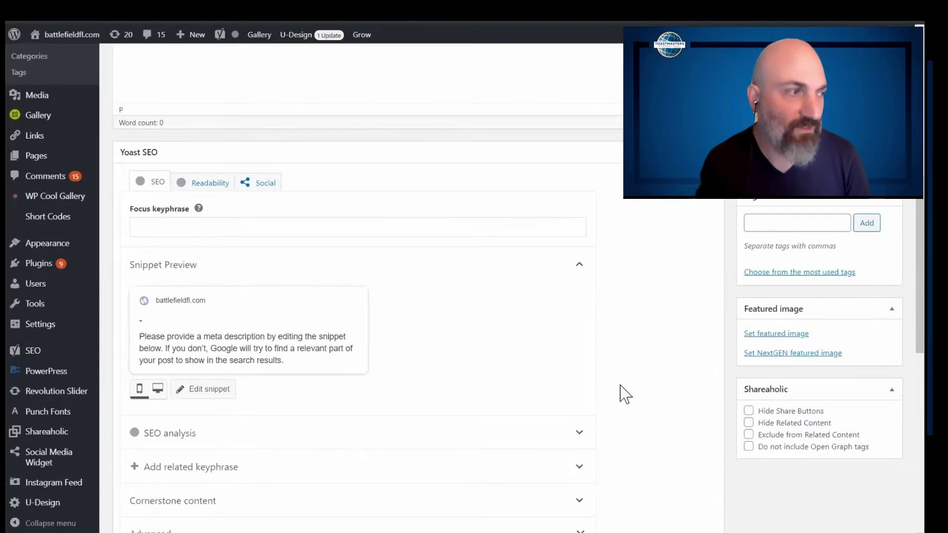
scroll(624, 395, "down", 1)
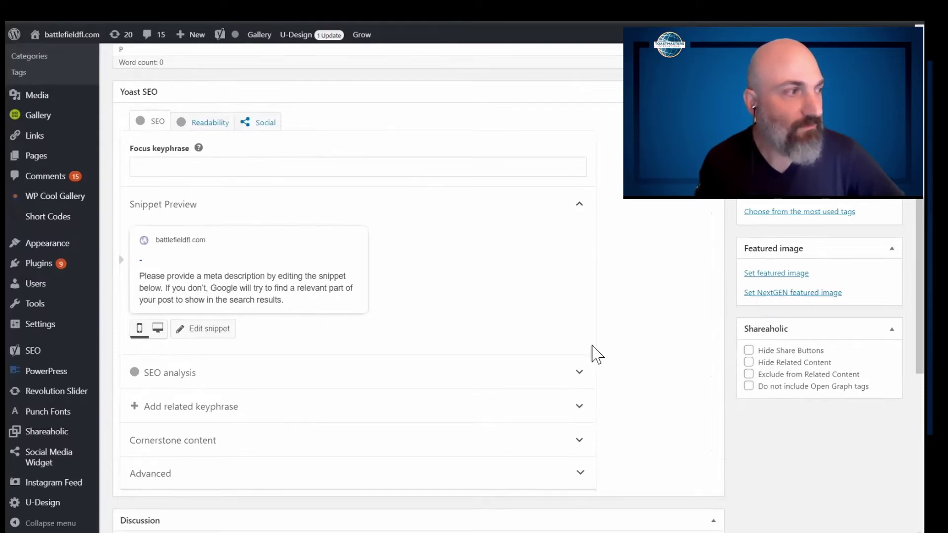
scroll(592, 347, "down", 1)
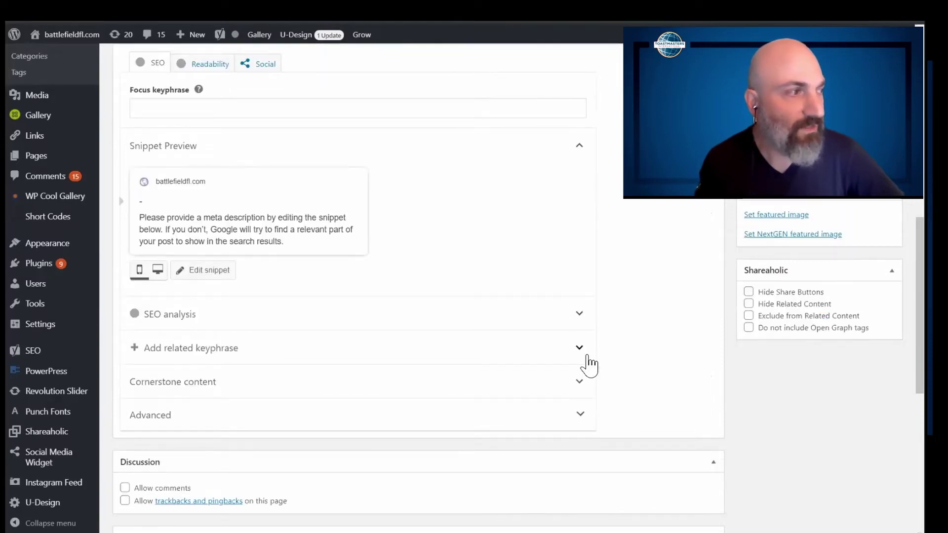
left_click(572, 410)
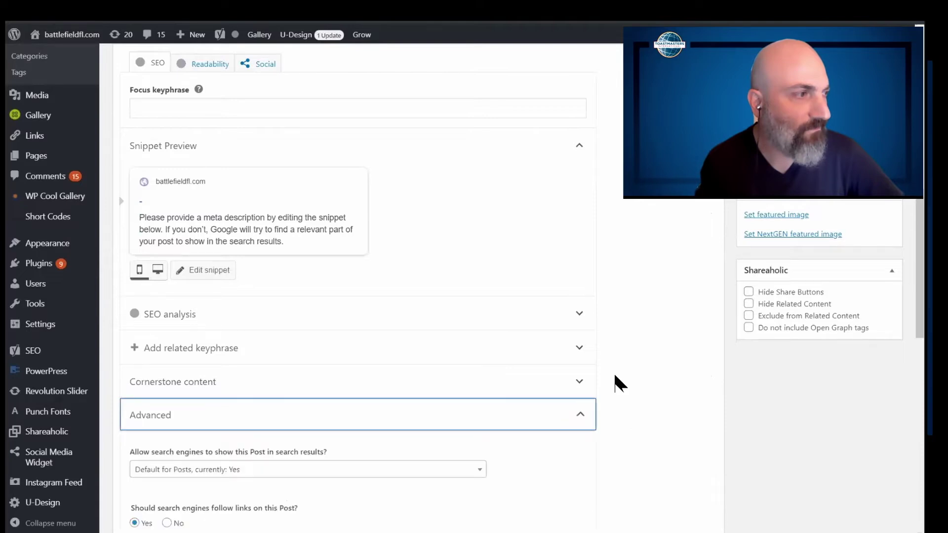
scroll(613, 380, "down", 1)
scroll(610, 363, "up", 2)
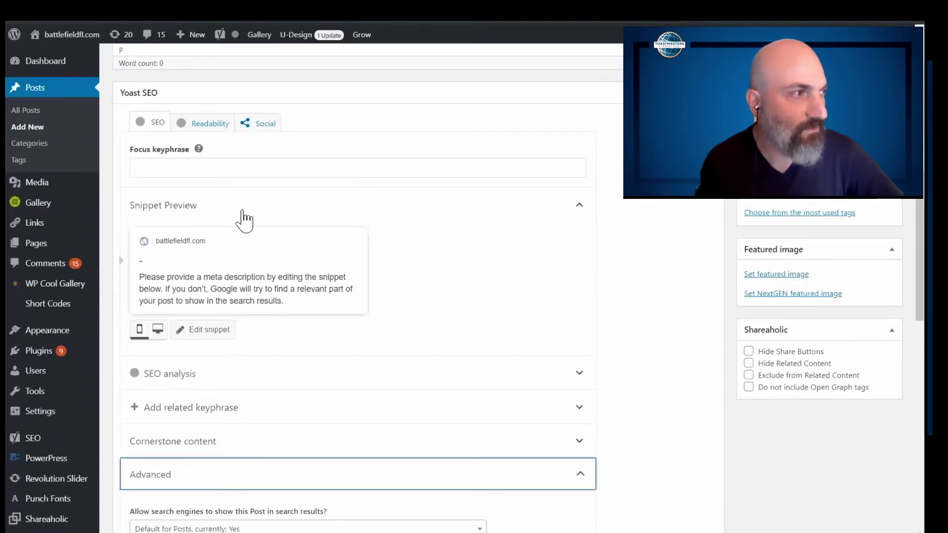
Examine the Snippet Preview and the problems and improvements listed in the SEO analysis of Yoast SEO
left_click(195, 210)
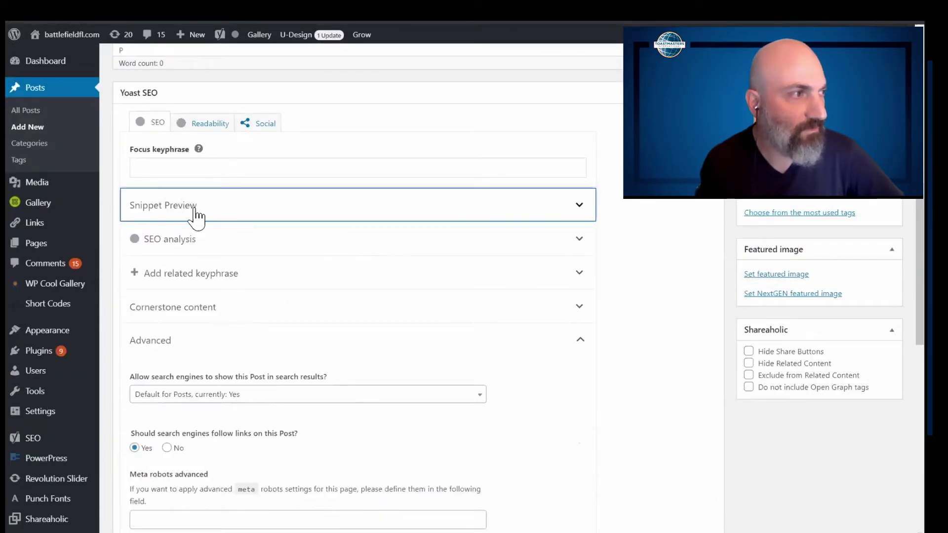
left_click(228, 211)
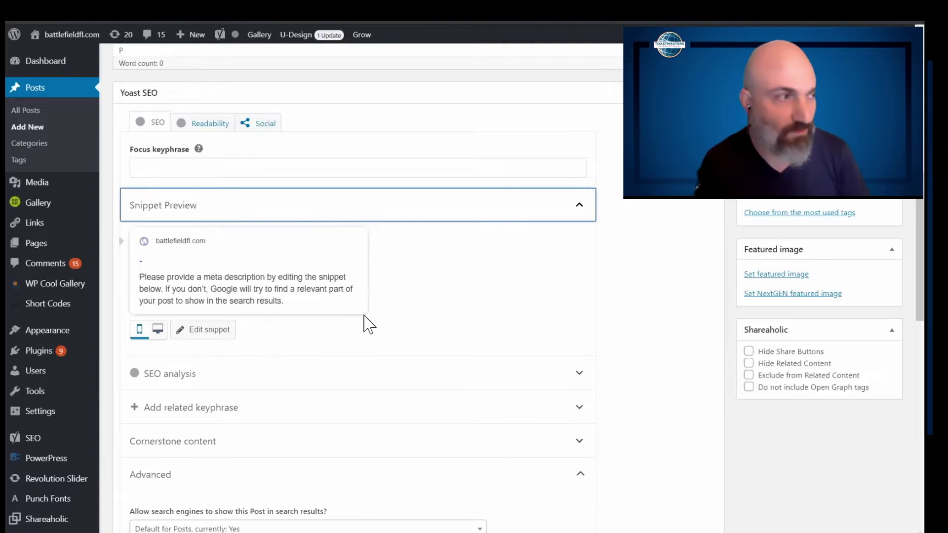
scroll(575, 339, "down", 1)
left_click(576, 324)
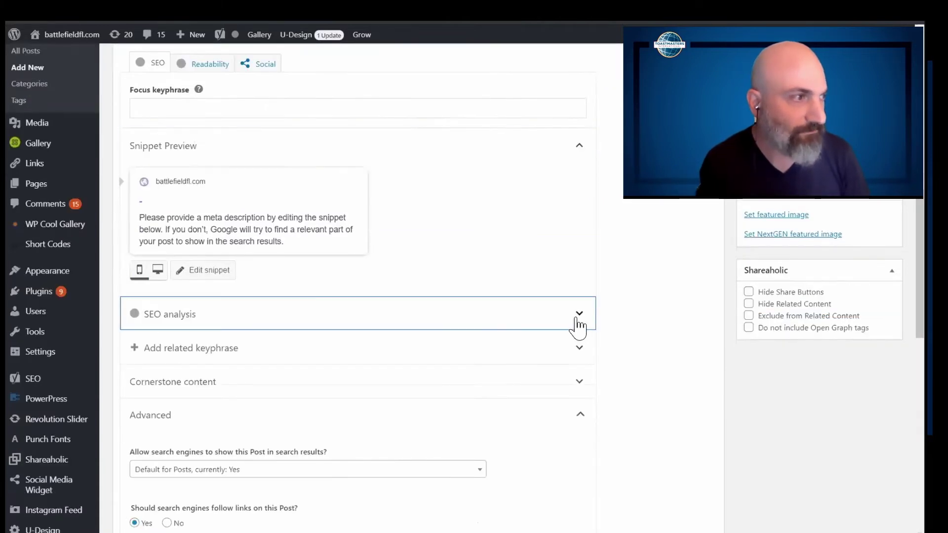
scroll(638, 357, "down", 2)
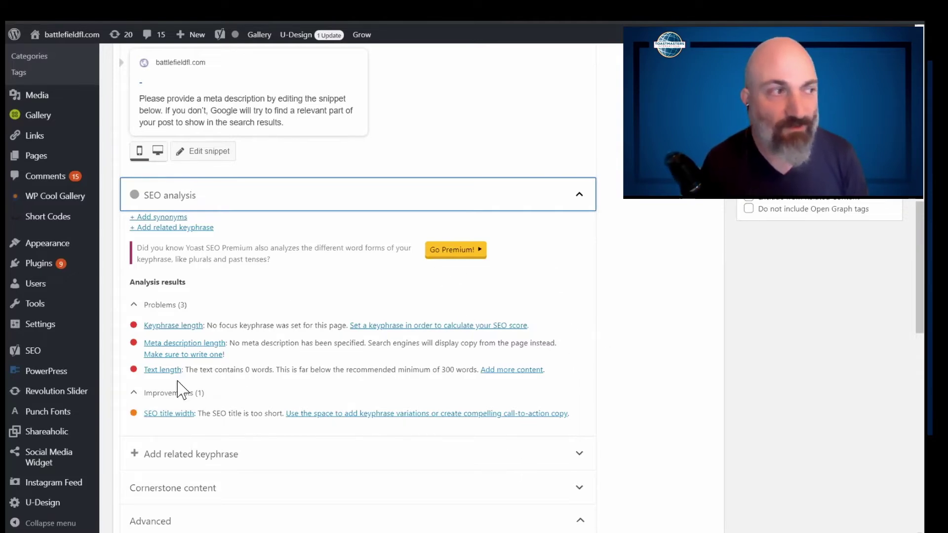
left_click(579, 197)
Show the social sharing settings of Yoast SEO, expanding the Facebook title, description and image fields and the Twitter section
scroll(620, 241, "up", 1)
scroll(619, 241, "up", 3)
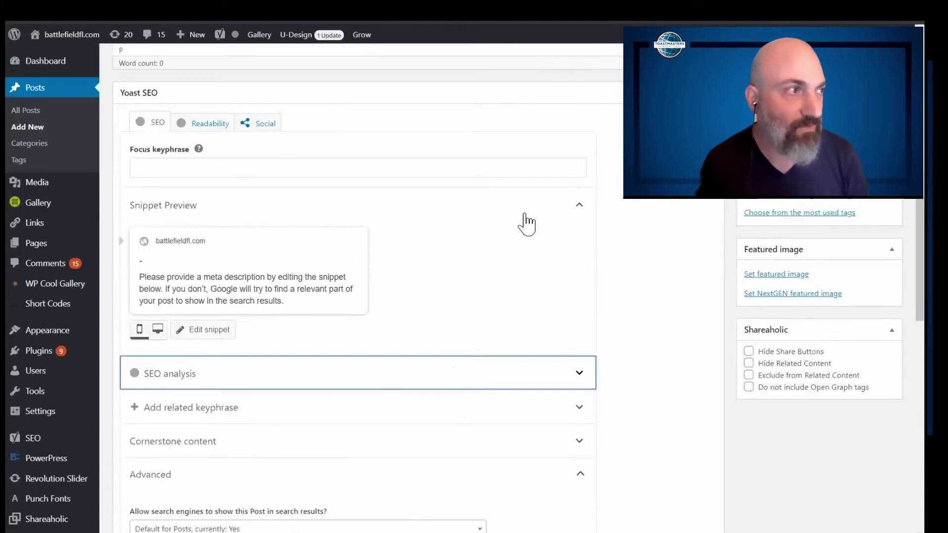
left_click(272, 126)
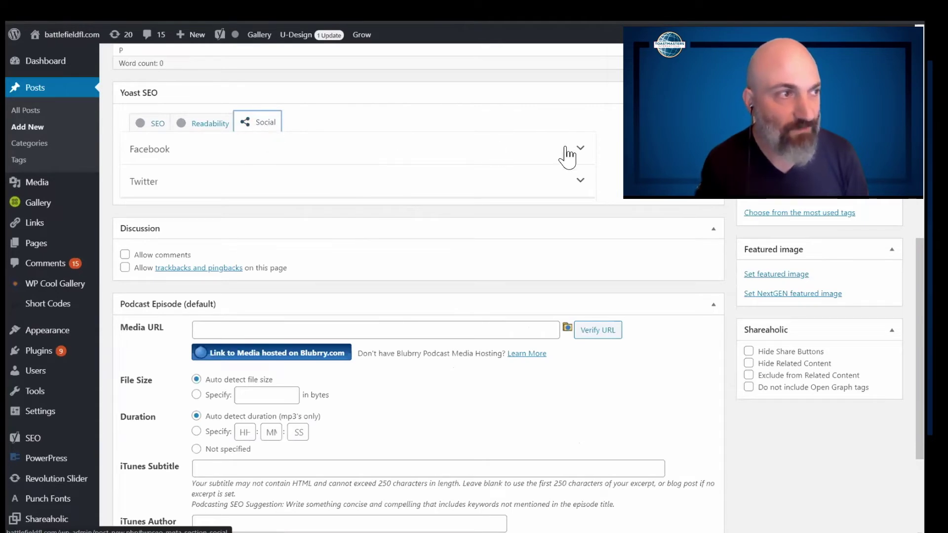
left_click(581, 149)
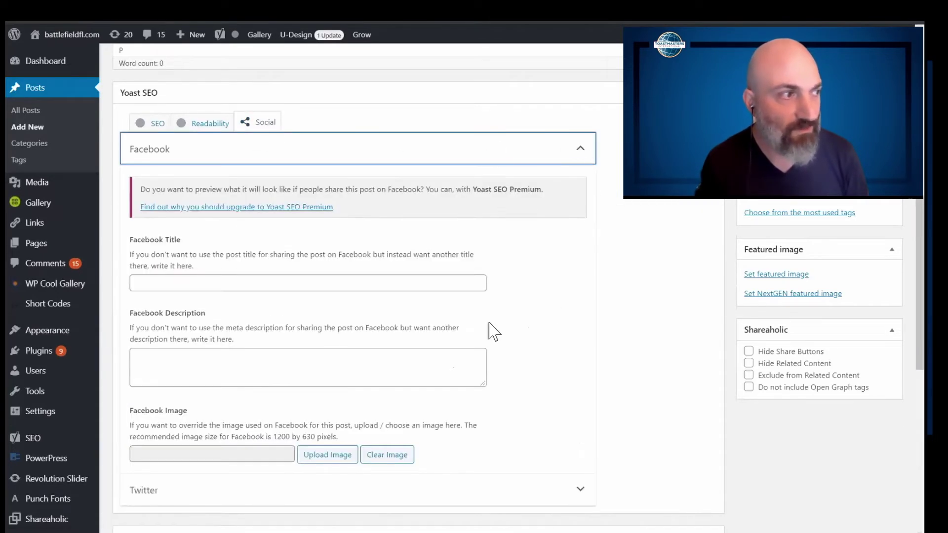
left_click(349, 363)
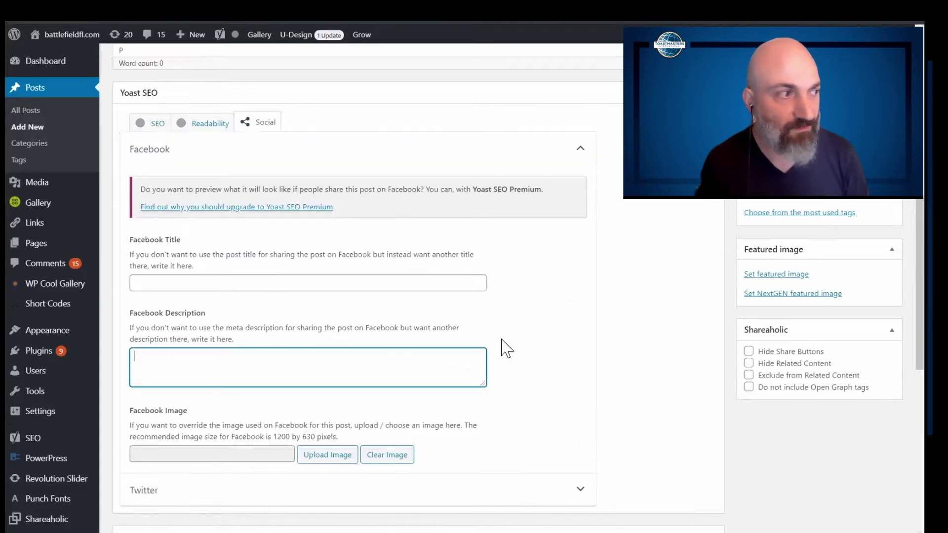
scroll(444, 372, "down", 1)
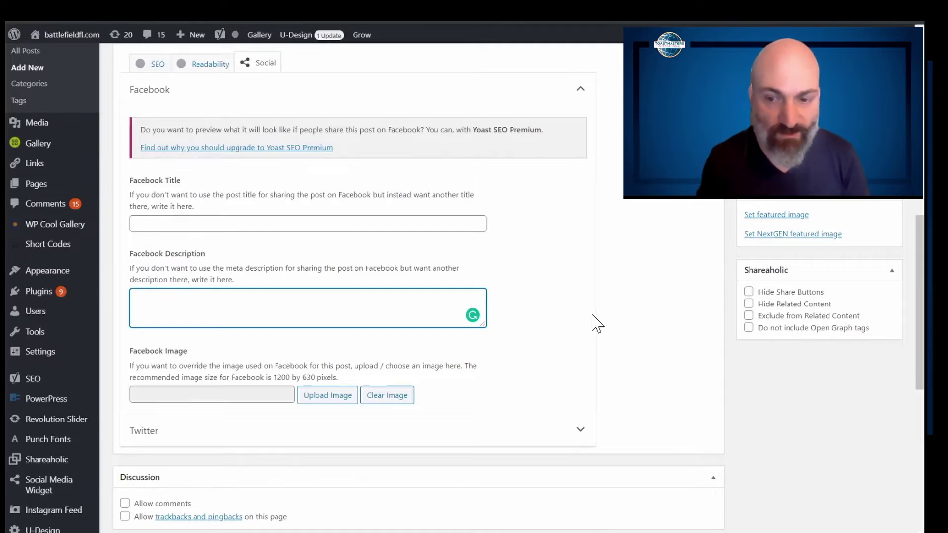
left_click(586, 434)
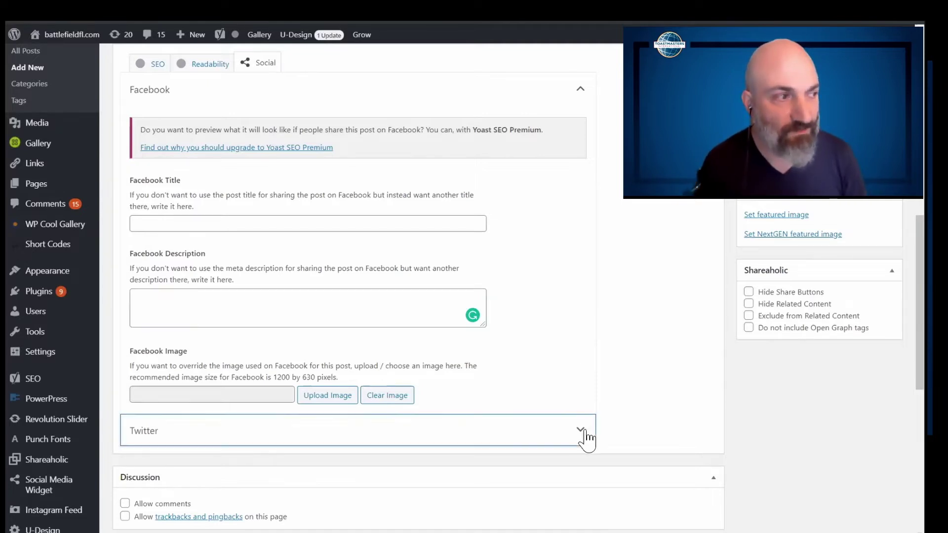
scroll(622, 404, "down", 5)
scroll(623, 403, "down", 1)
scroll(623, 404, "up", 10)
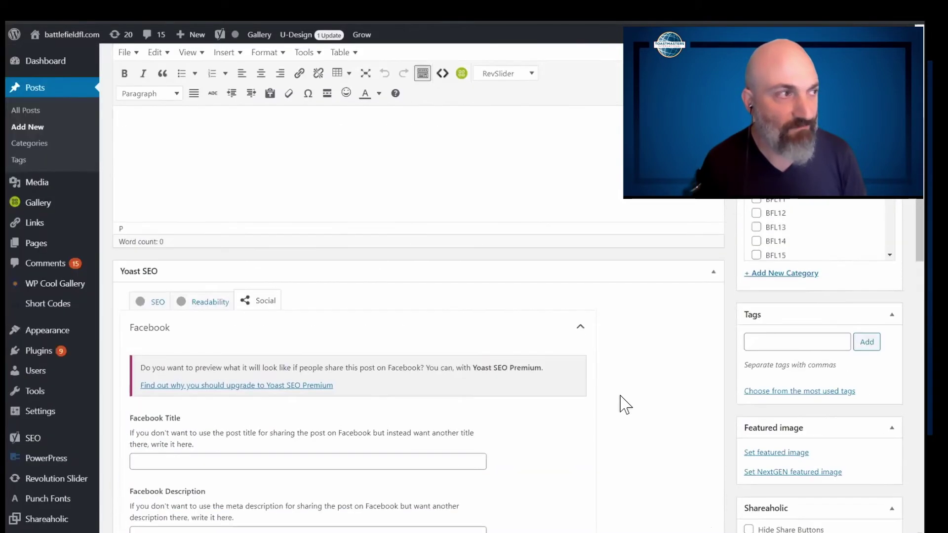
scroll(623, 404, "up", 4)
scroll(623, 396, "down", 1)
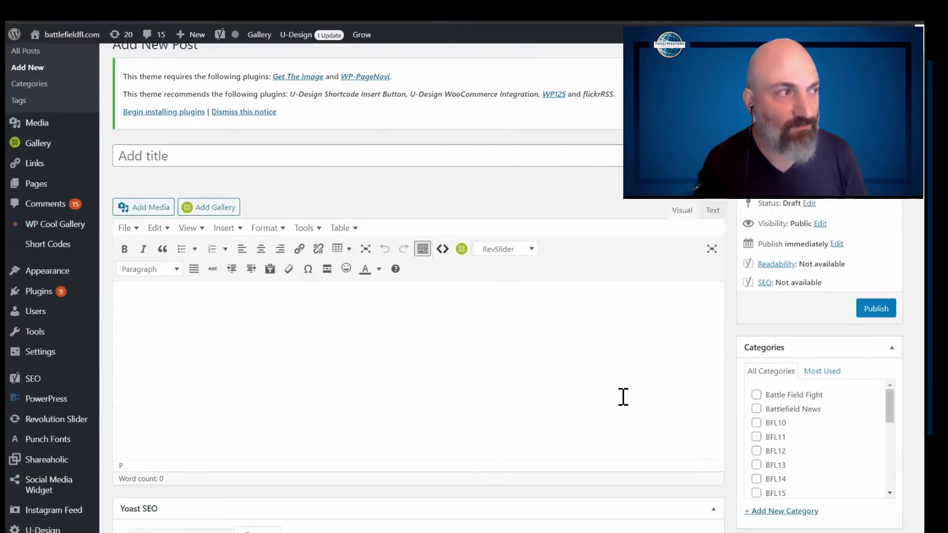
scroll(623, 397, "down", 1)
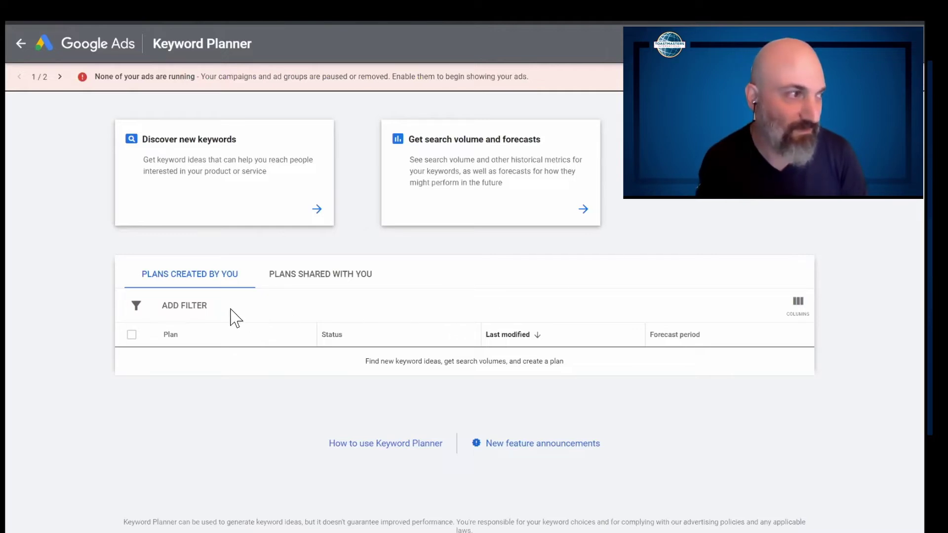
Discover new keywords in Google Ads Keyword Planner starting from the term "toastmasters"
left_click(195, 308)
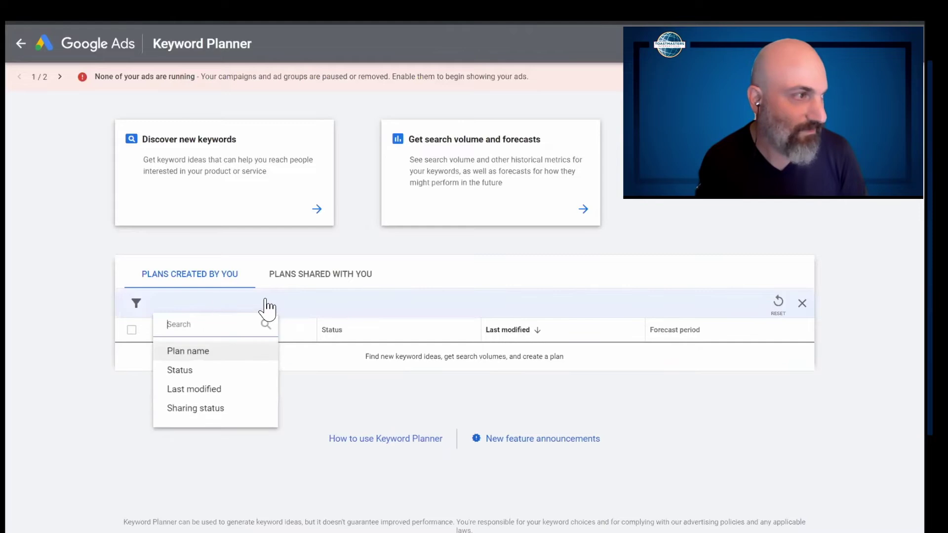
left_click(213, 194)
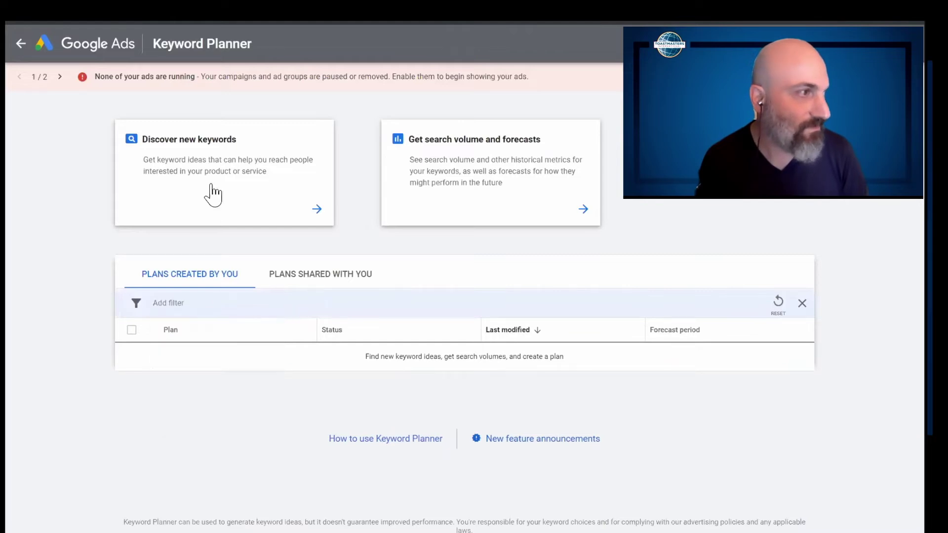
left_click(241, 192)
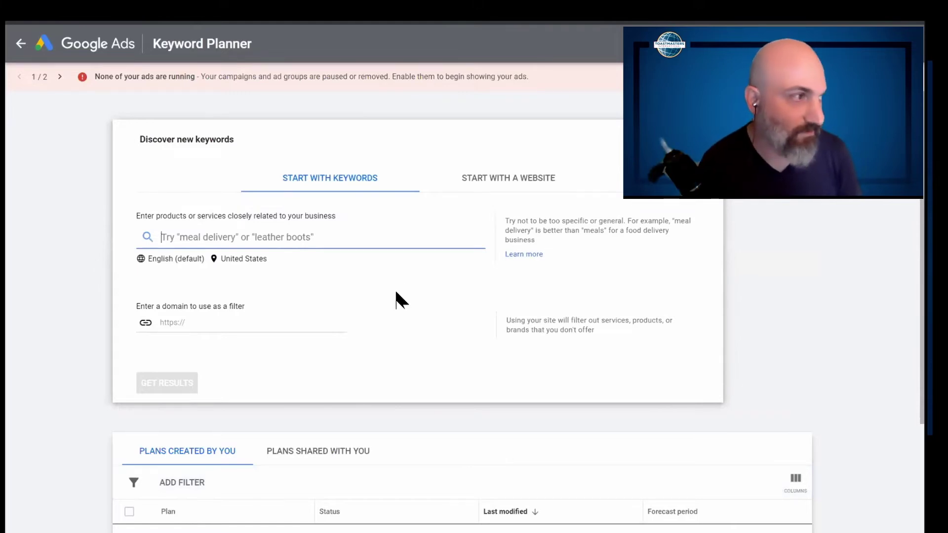
type("toastmasters")
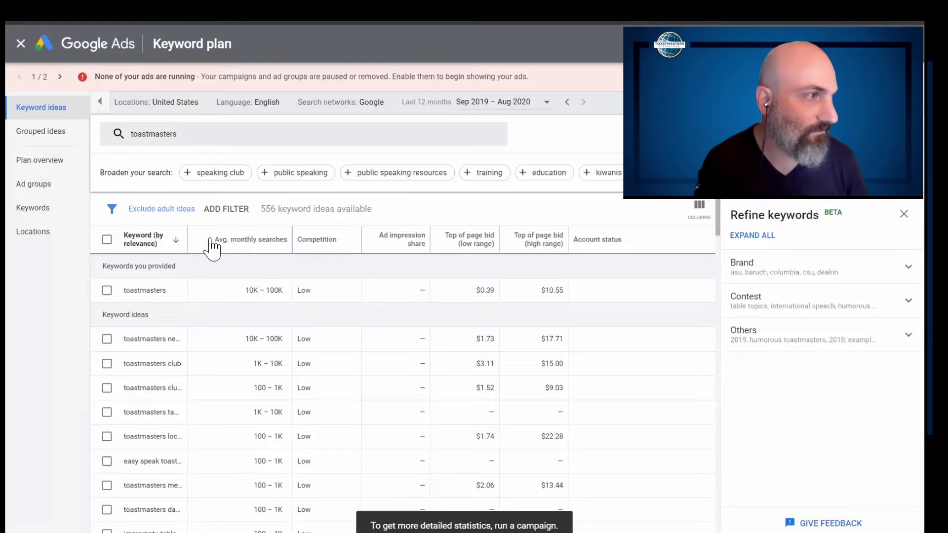
Widen the Keyword column, sort the keyword ideas by average monthly searches and look through the list
left_click_drag(189, 235, 240, 240)
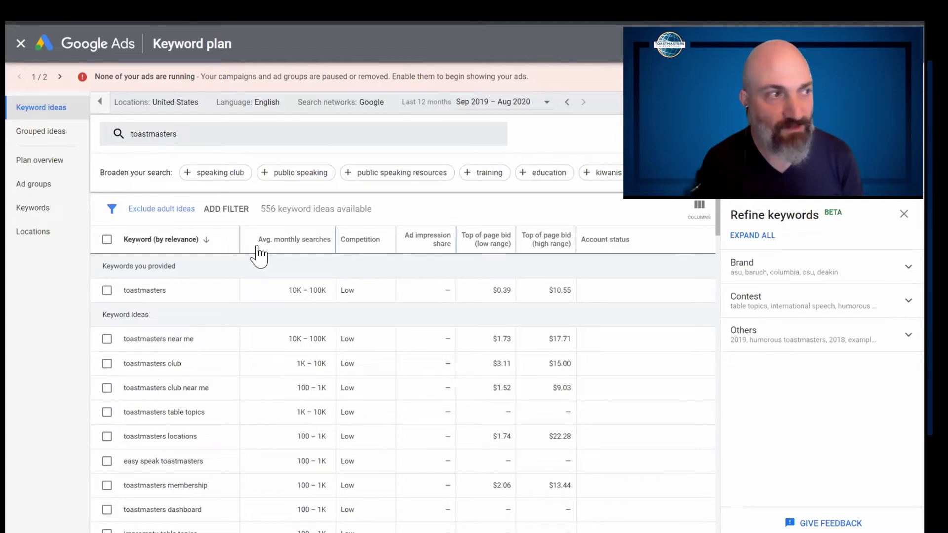
mouse_move(324, 249)
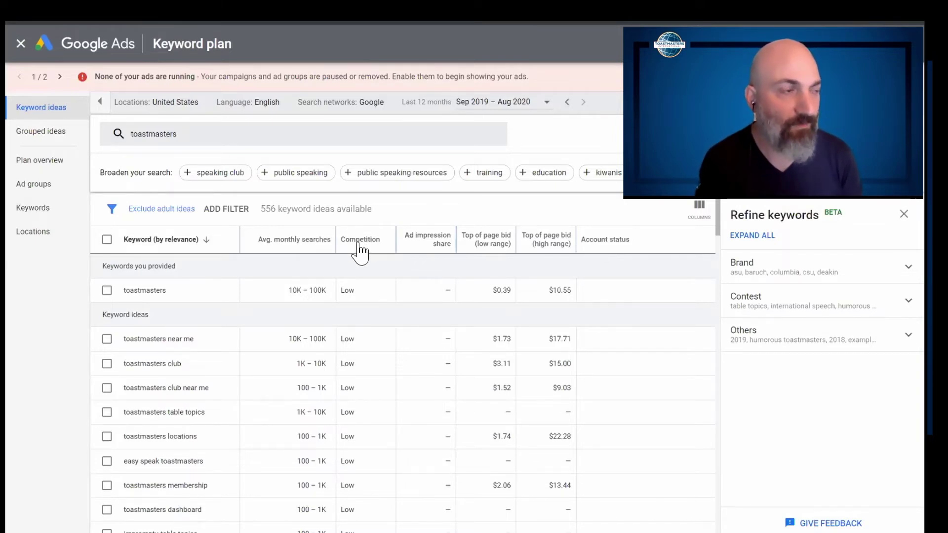
mouse_move(359, 243)
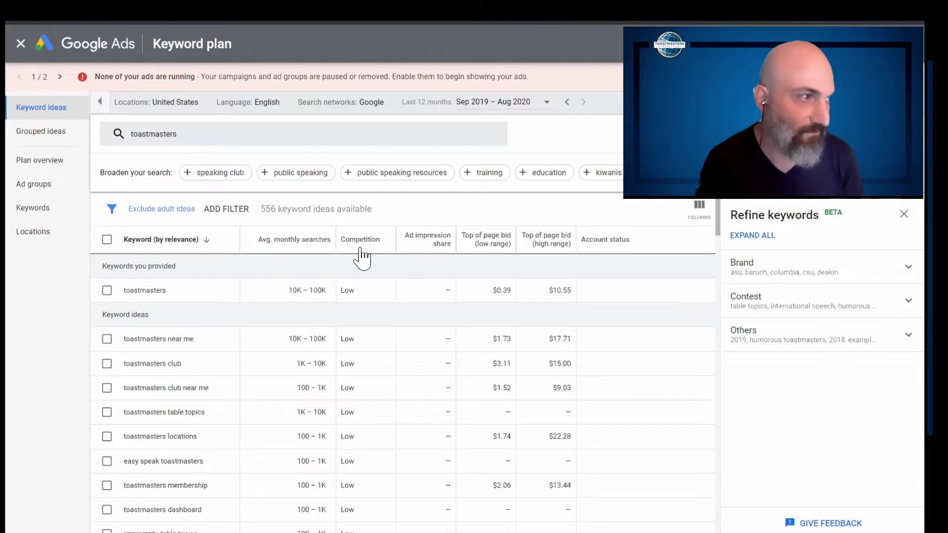
left_click(312, 243)
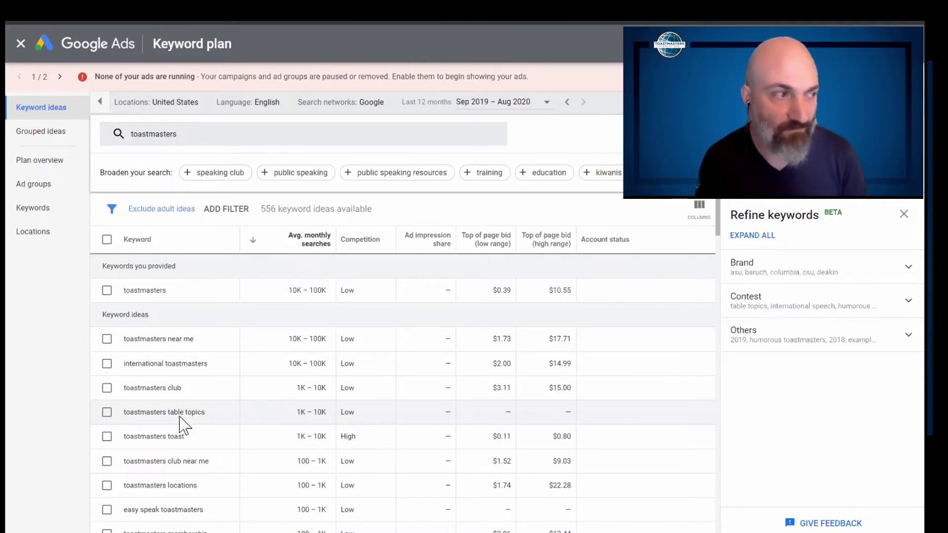
scroll(217, 447, "down", 2)
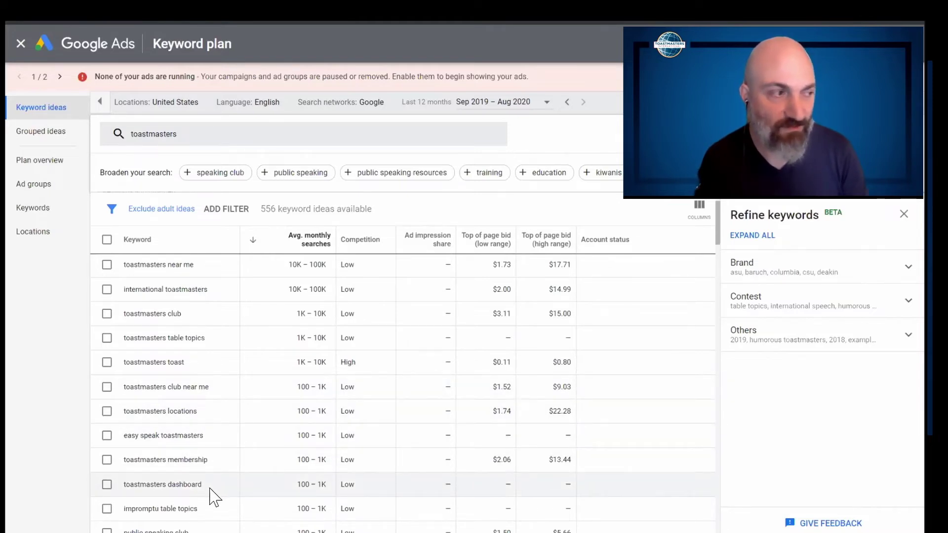
scroll(212, 496, "down", 2)
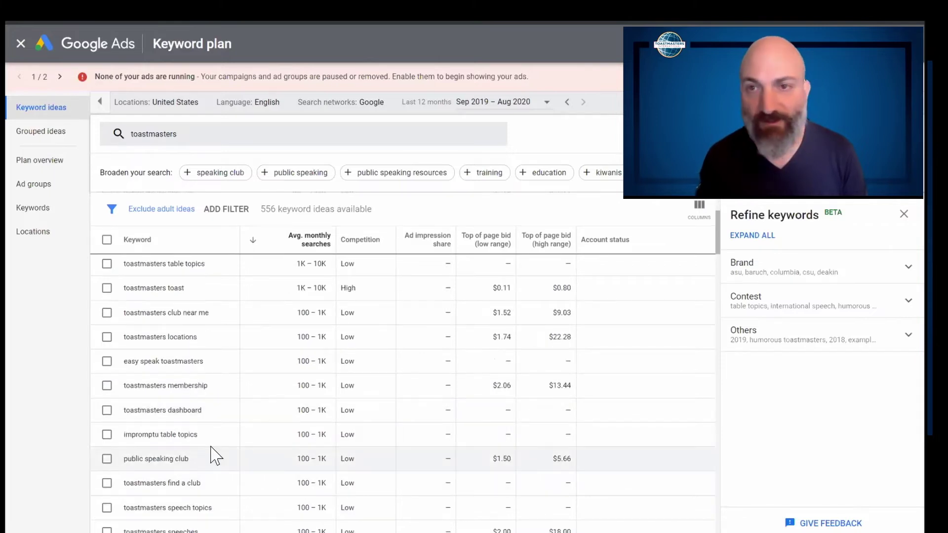
scroll(212, 453, "up", 3)
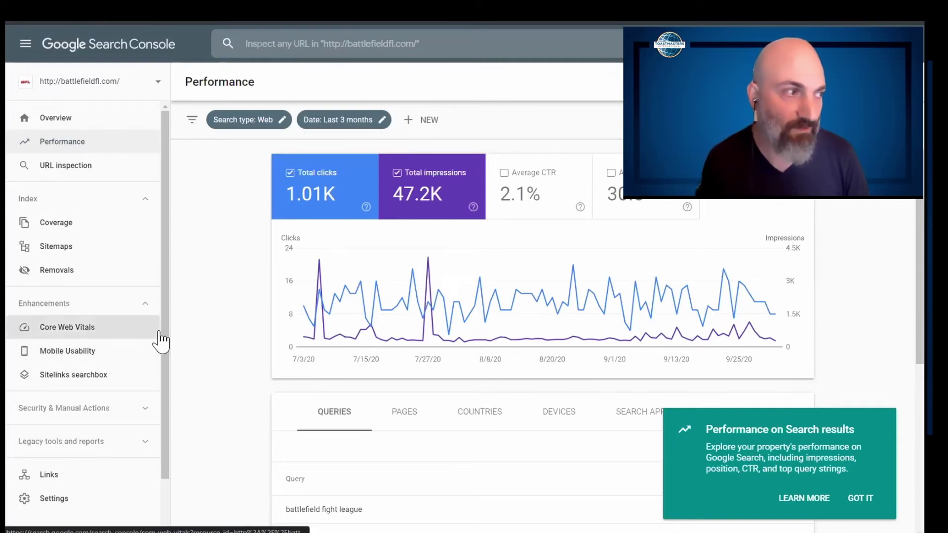
Open the website's Links report in Google Search Console and expand the full list of top linking sites
left_click_drag(165, 330, 165, 401)
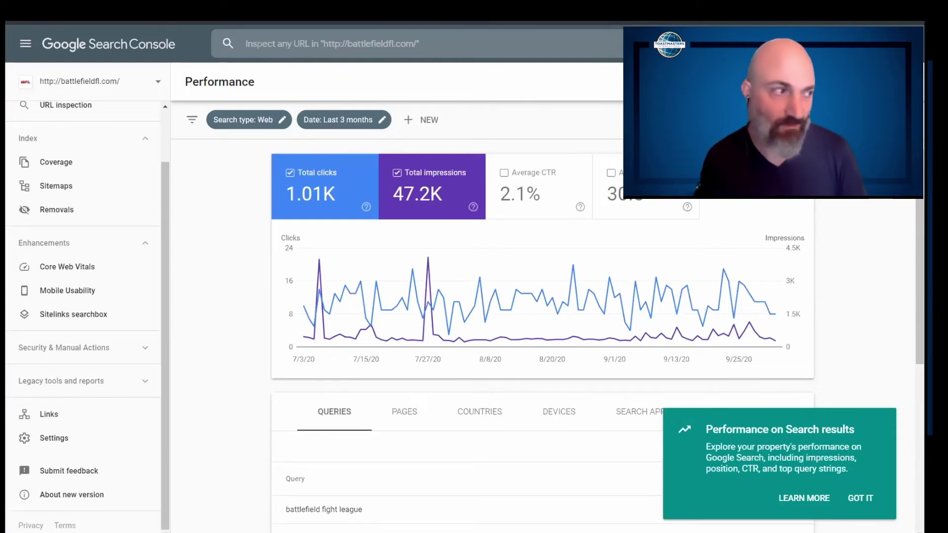
left_click(36, 418)
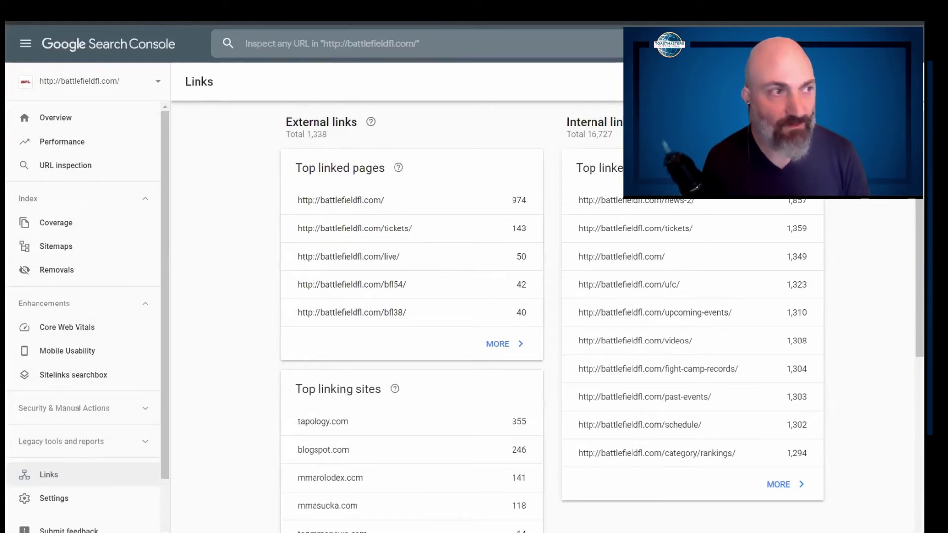
scroll(239, 363, "down", 1)
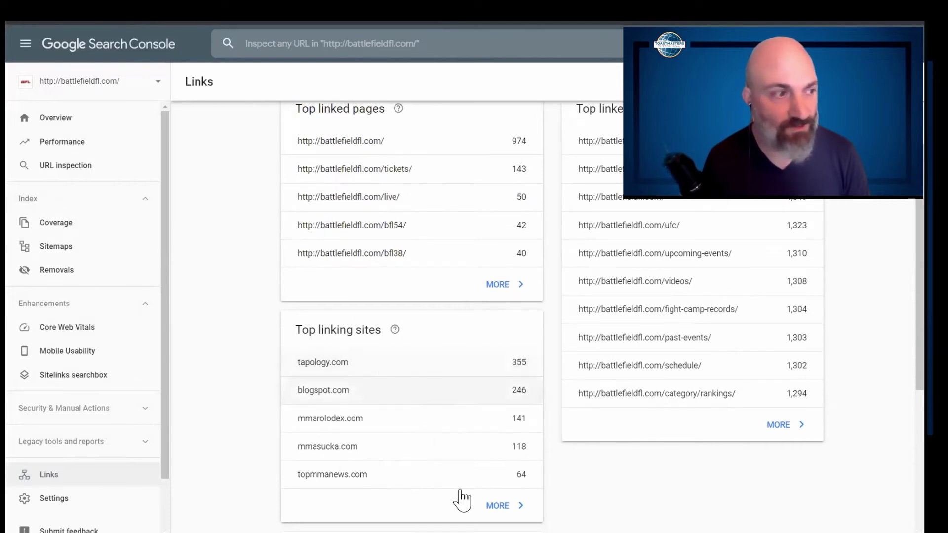
left_click(496, 505)
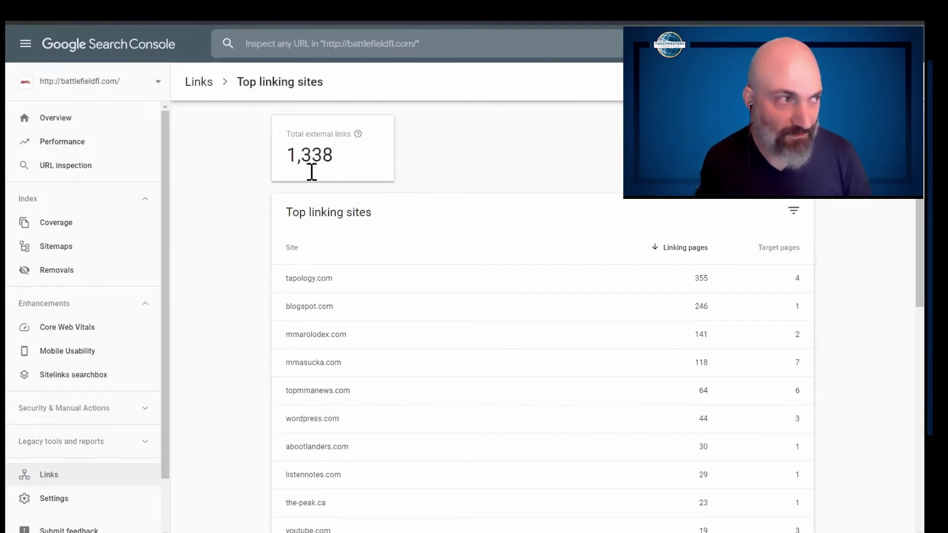
Highlight the total external links figure, and view the target pages linked from tapology.com before returning to the top linking sites
left_click_drag(336, 157, 288, 158)
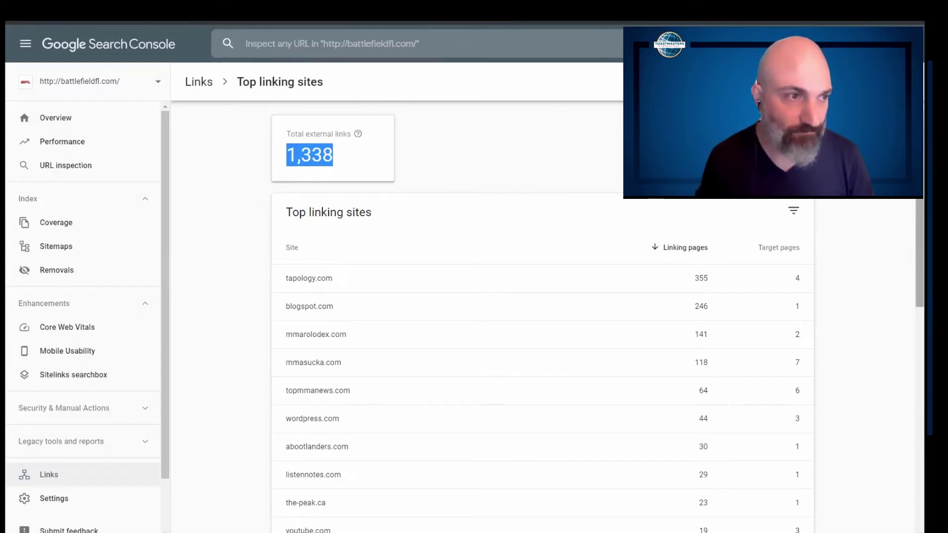
scroll(543, 316, "down", 2)
scroll(543, 315, "down", 1)
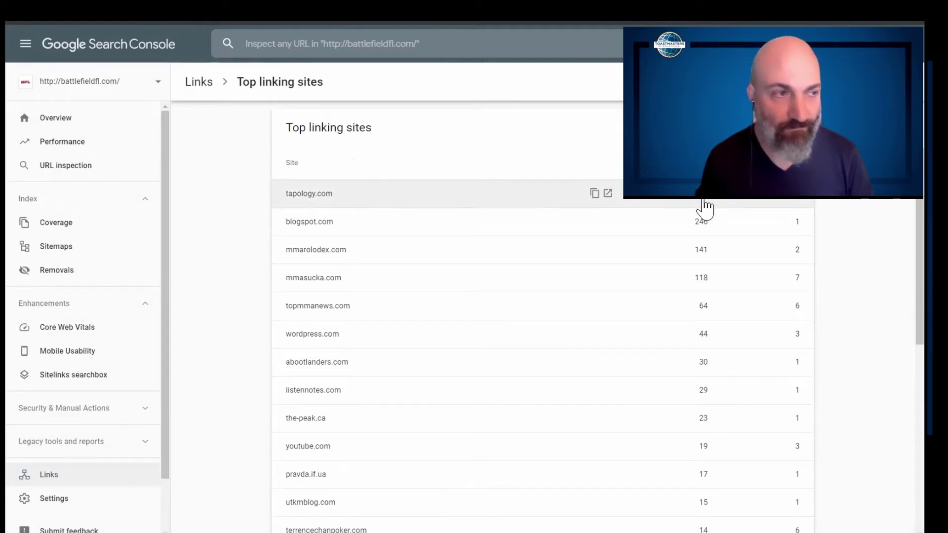
left_click(798, 206)
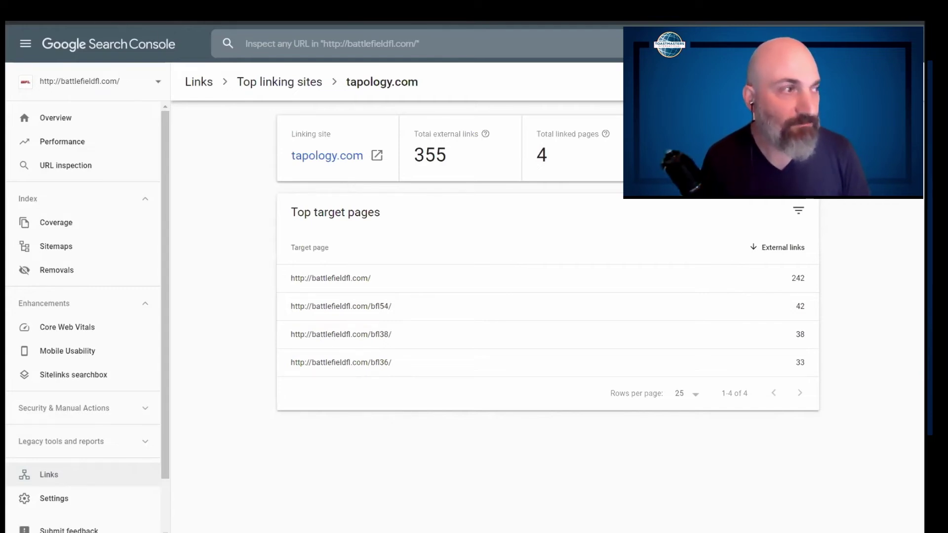
key("alt+Left")
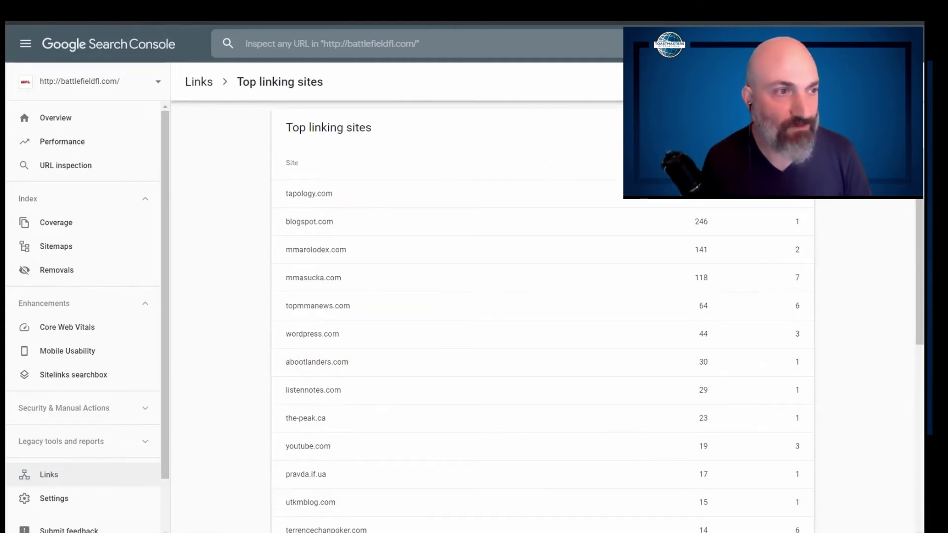
Look through the whole table of top linking sites and return to its beginning
scroll(543, 316, "down", 2)
scroll(543, 316, "down", 3)
scroll(543, 316, "down", 2)
scroll(543, 316, "down", 2)
scroll(543, 316, "down", 2)
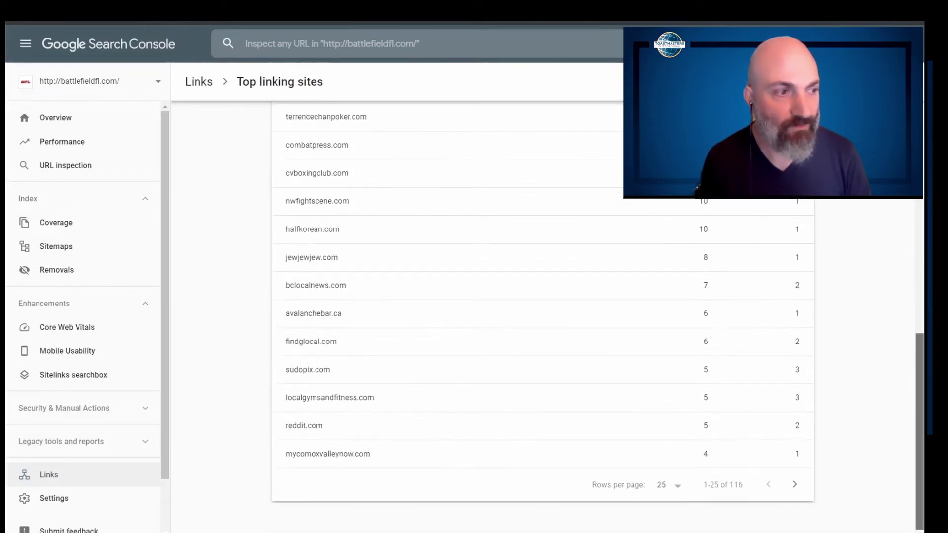
scroll(764, 449, "up", 3)
scroll(764, 449, "down", 3)
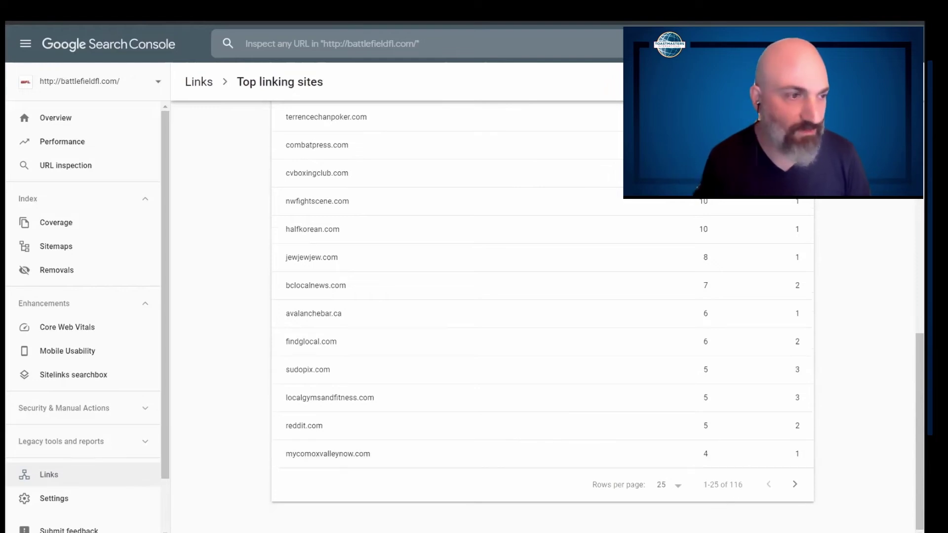
scroll(542, 316, "up", 7)
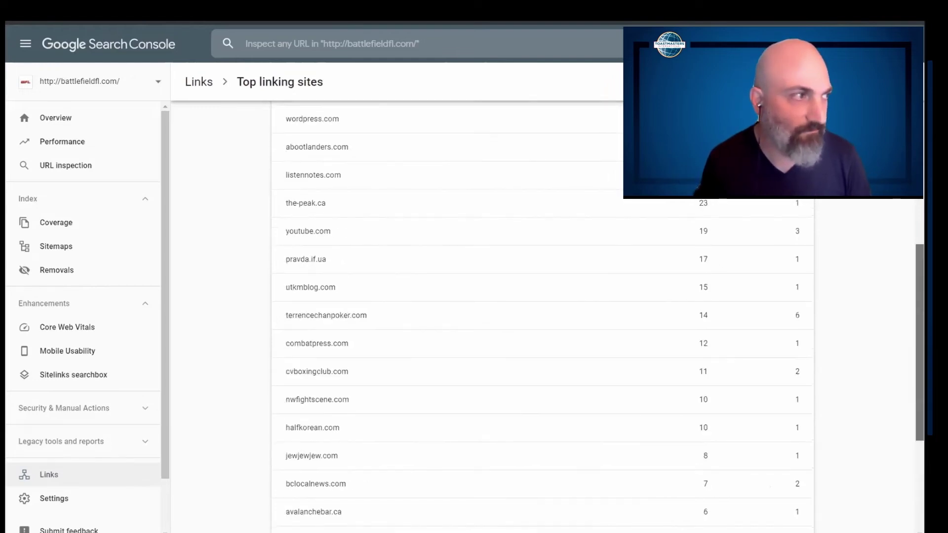
scroll(543, 316, "up", 3)
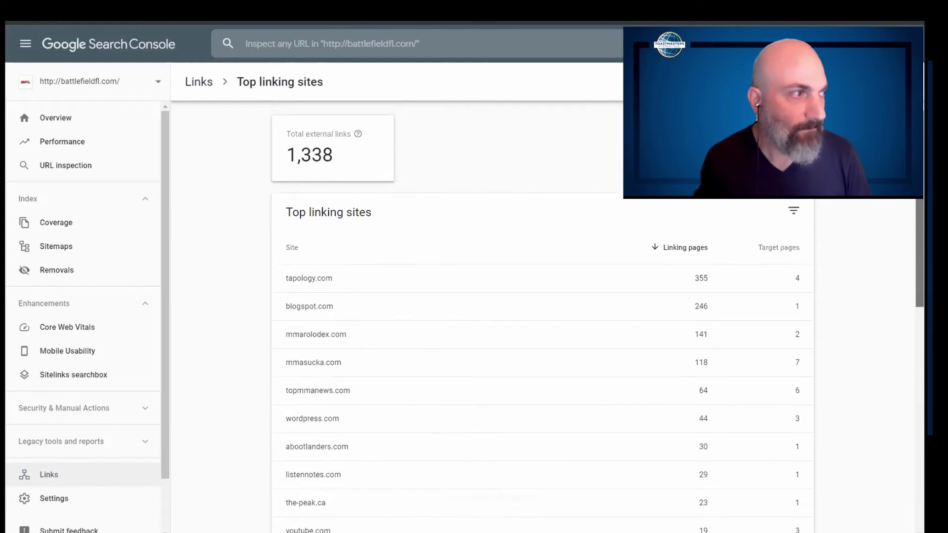
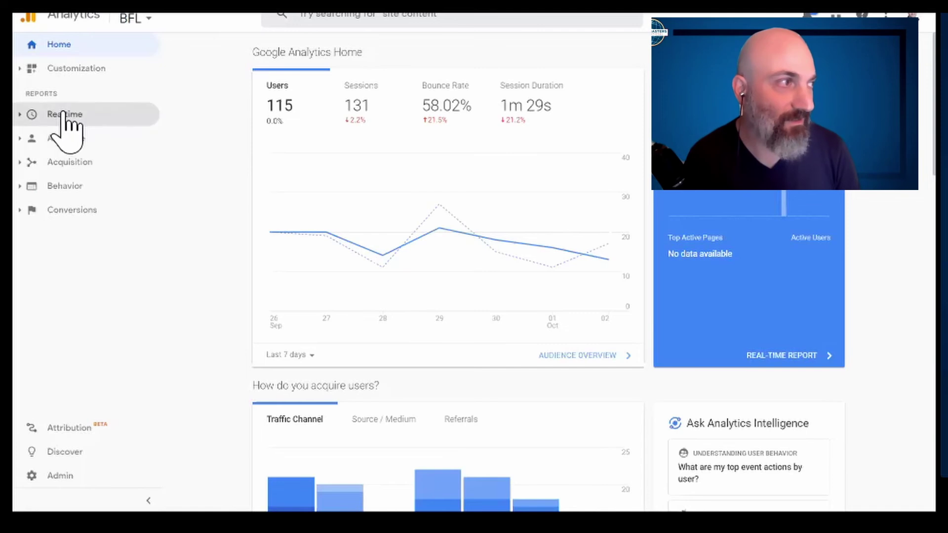
Open the Realtime Overview report for the BFL site in Google Analytics
left_click(80, 116)
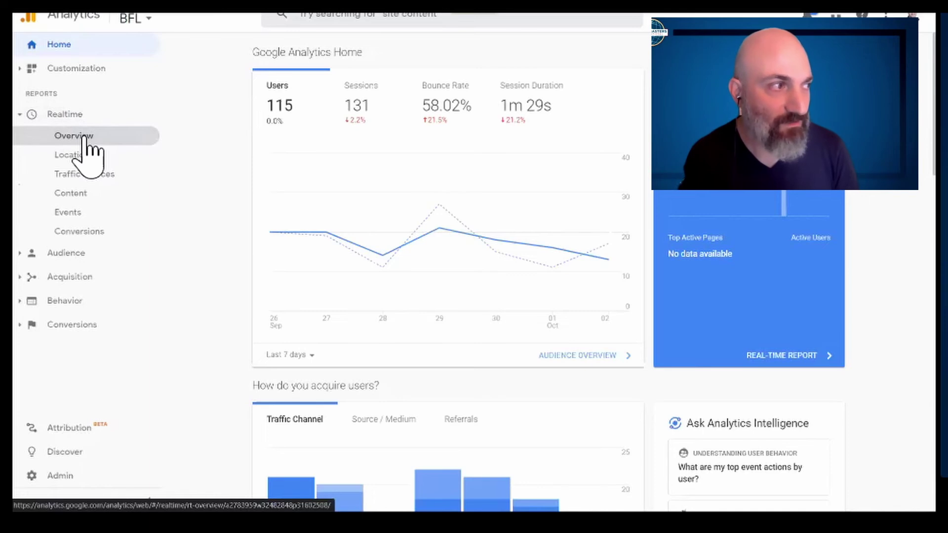
left_click(85, 139)
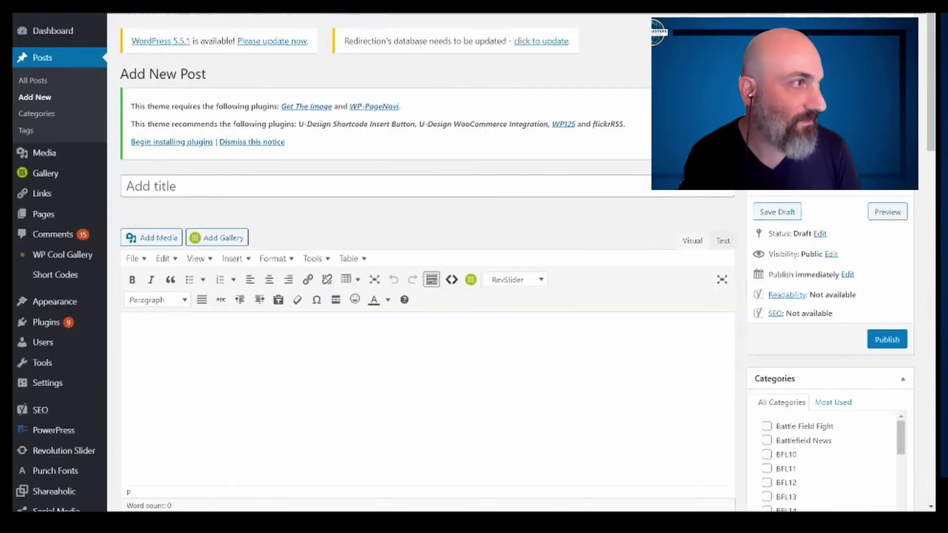
List all posts of the website in WordPress
left_click(35, 81)
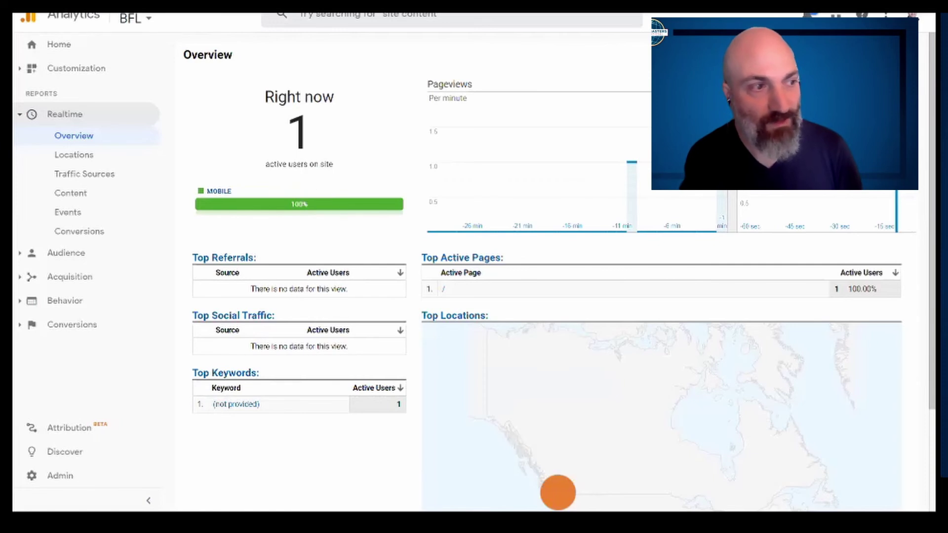
Examine the active users, top active pages, keywords and locations map in the Google Analytics Realtime Overview report
scroll(543, 297, "down", 2)
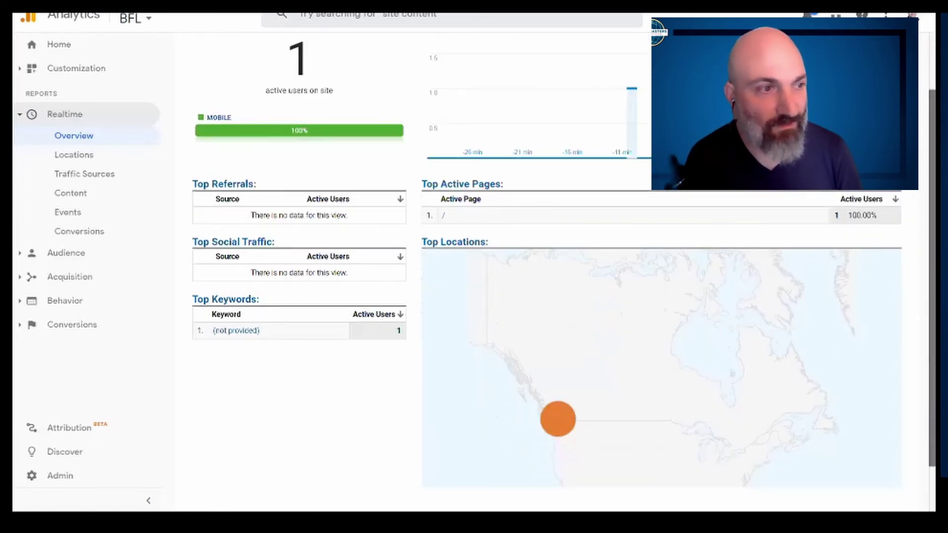
scroll(543, 296, "down", 1)
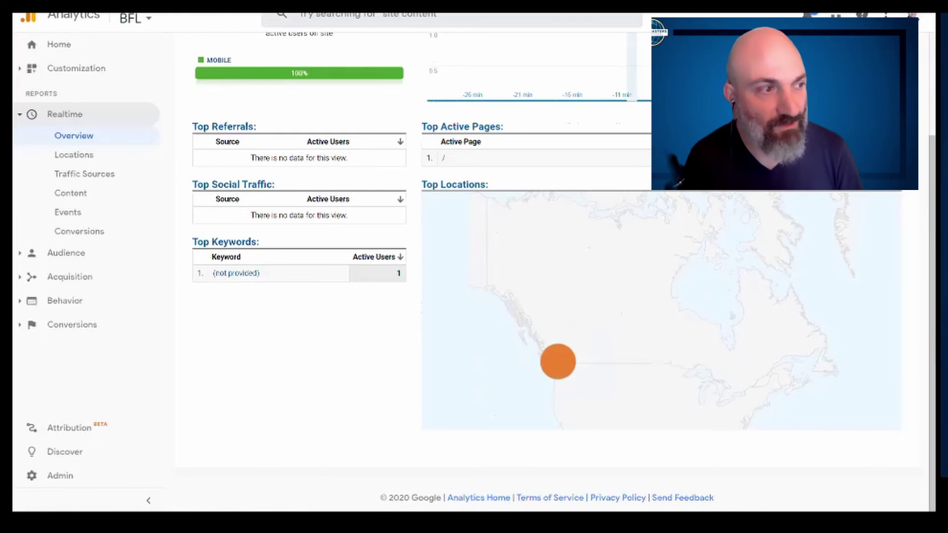
mouse_move(558, 361)
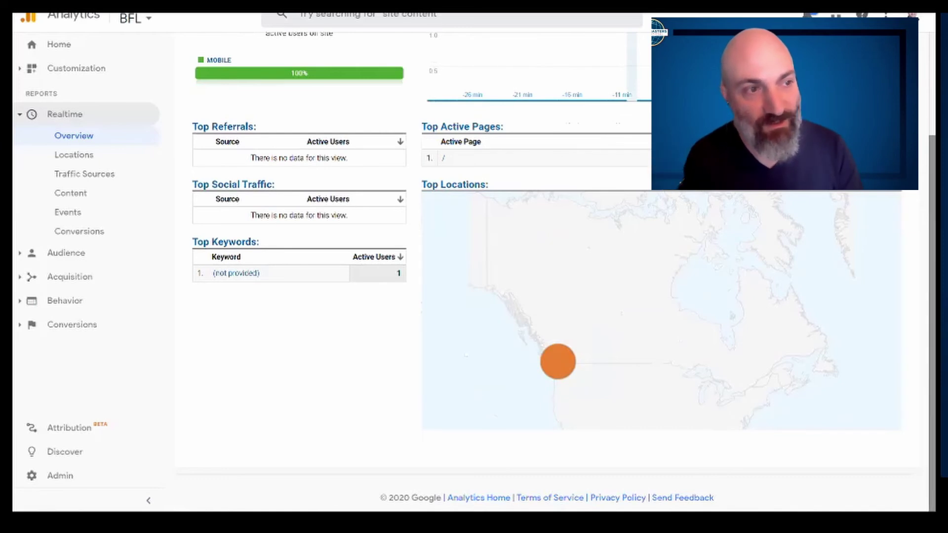
scroll(556, 272, "up", 2)
scroll(556, 272, "up", 1)
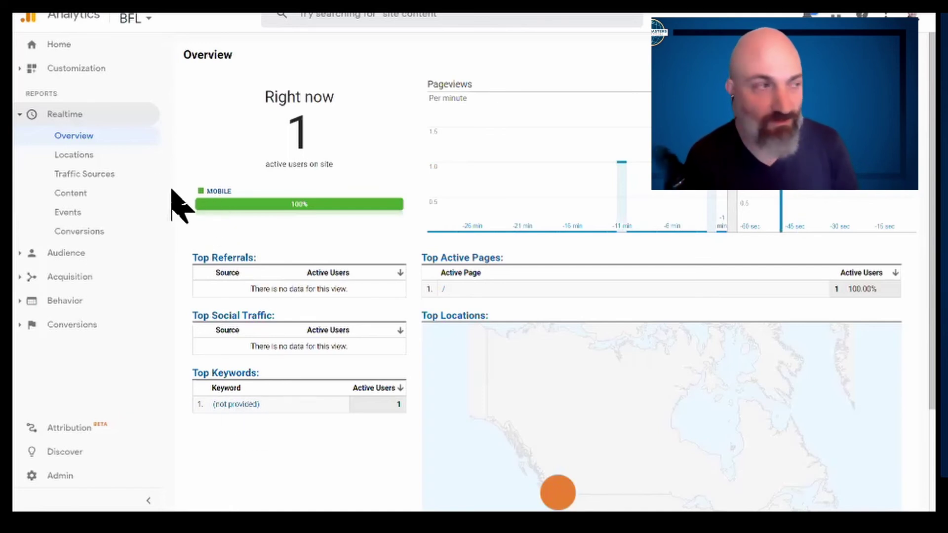
Drill down to Canada in the Realtime Locations report and view the Traffic Sources and Content reports for that country
left_click(82, 165)
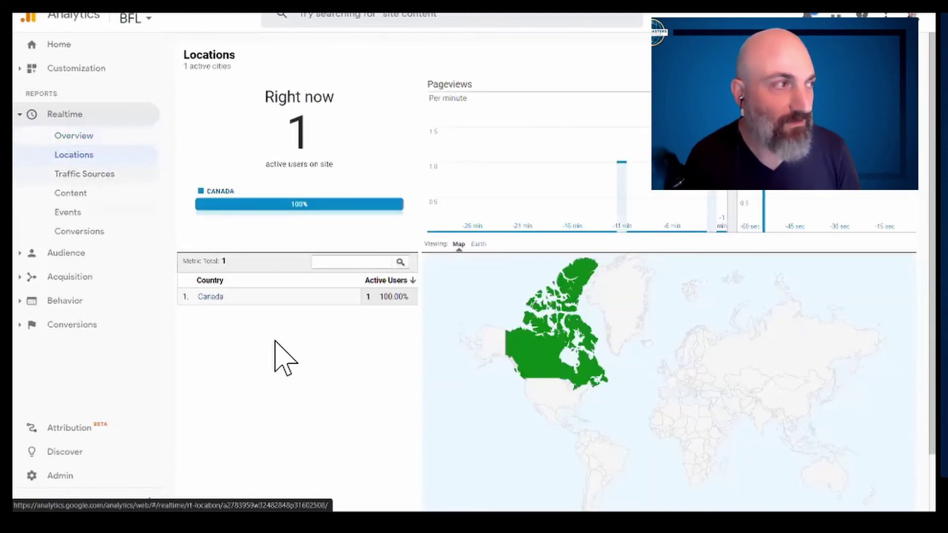
left_click(217, 296)
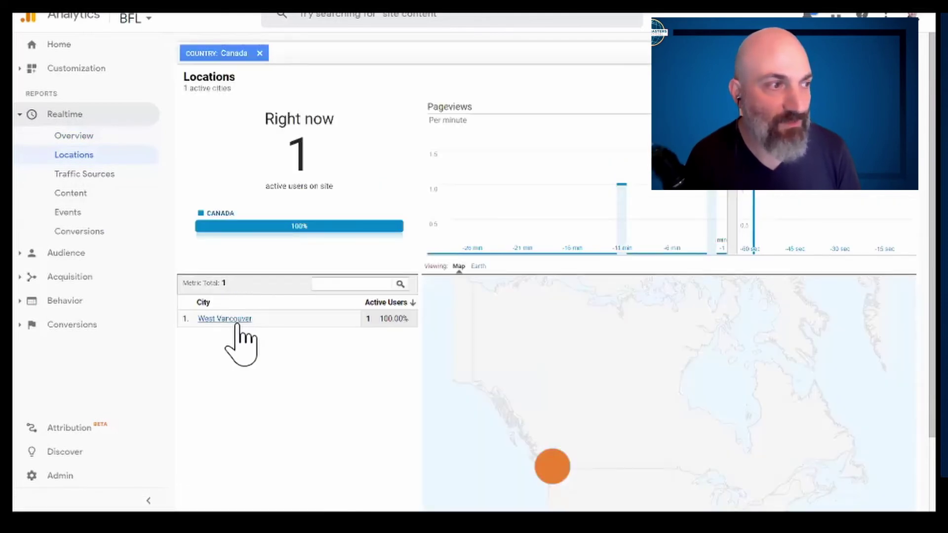
left_click(106, 177)
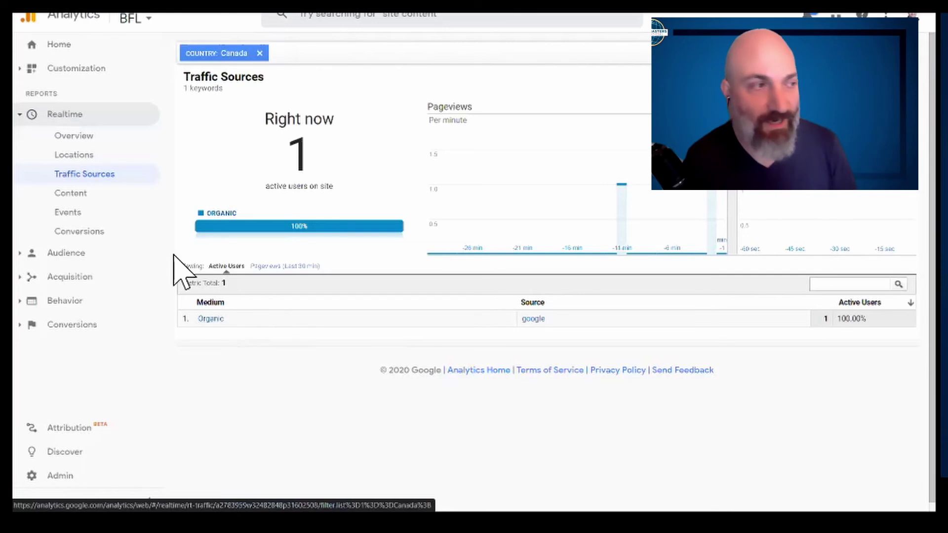
left_click(102, 196)
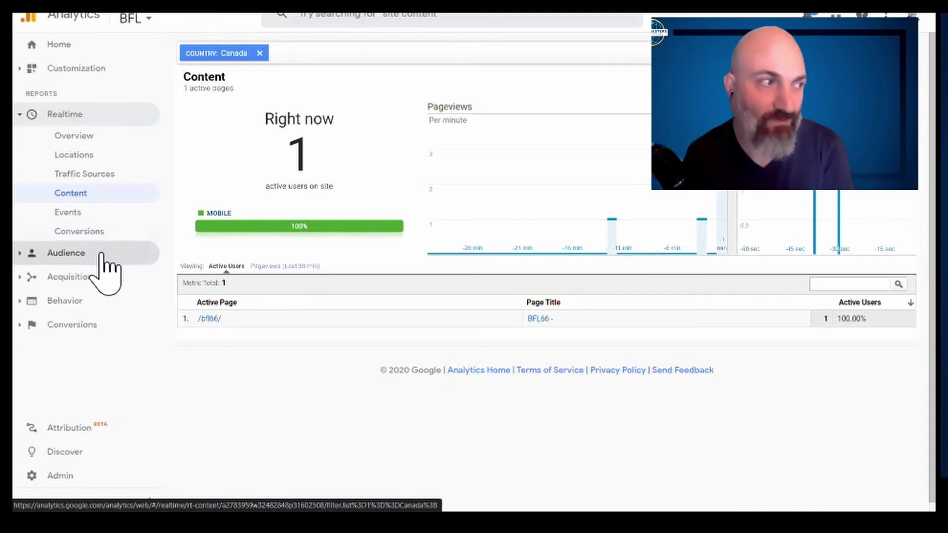
Open the Behavior Overview report and inspect the daily pageviews on its graph
left_click(29, 302)
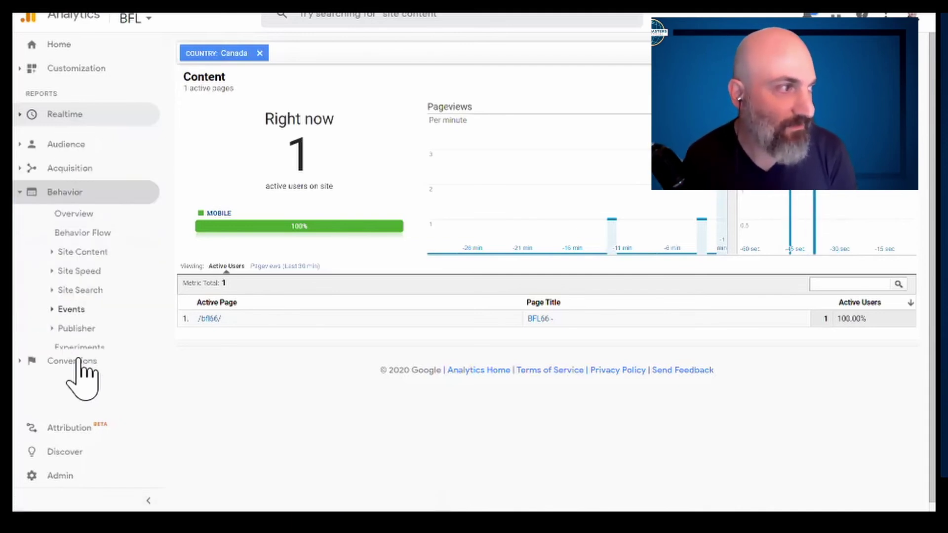
left_click(100, 210)
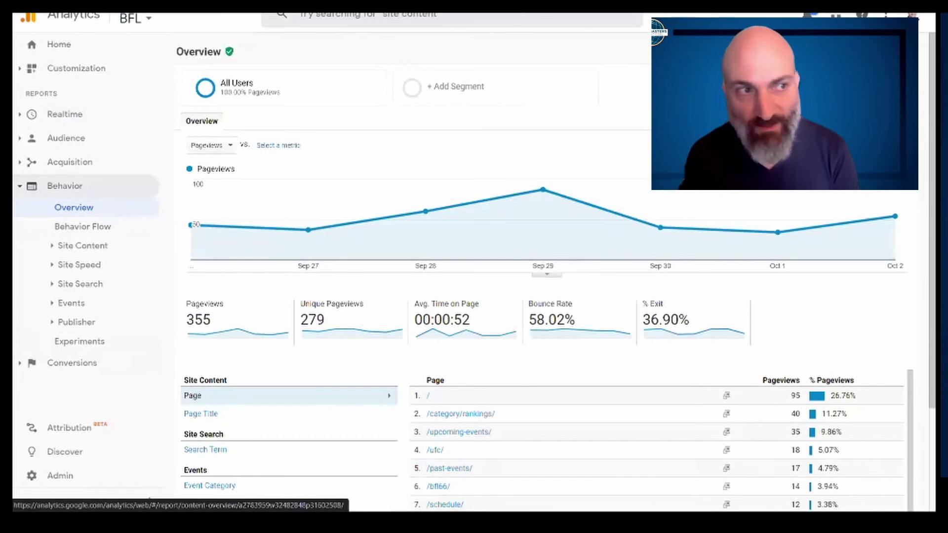
mouse_move(425, 212)
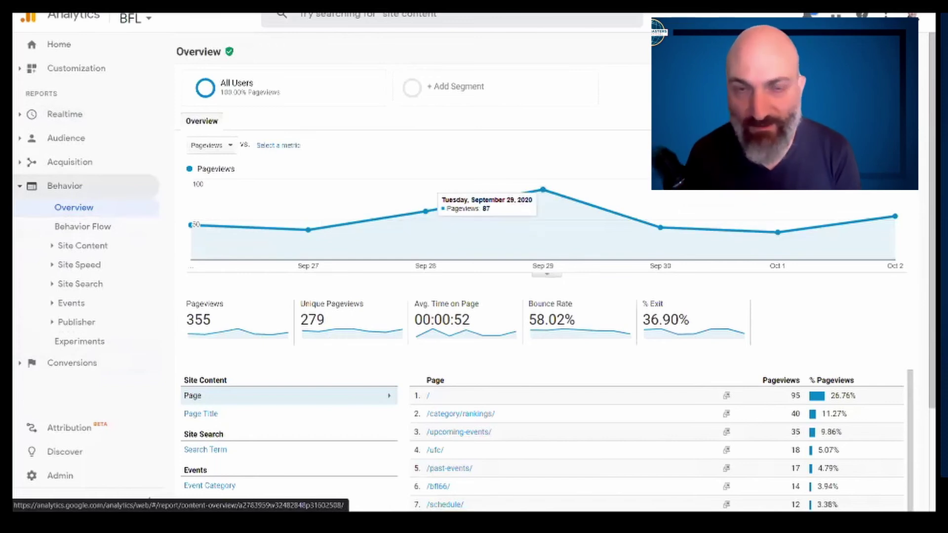
mouse_move(542, 190)
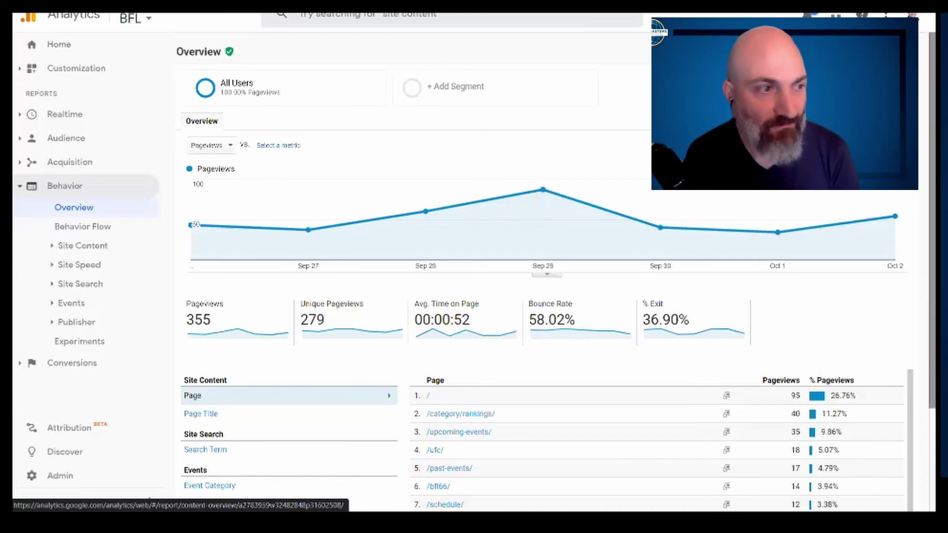
scroll(543, 227, "down", 1)
scroll(542, 227, "up", 1)
mouse_move(543, 227)
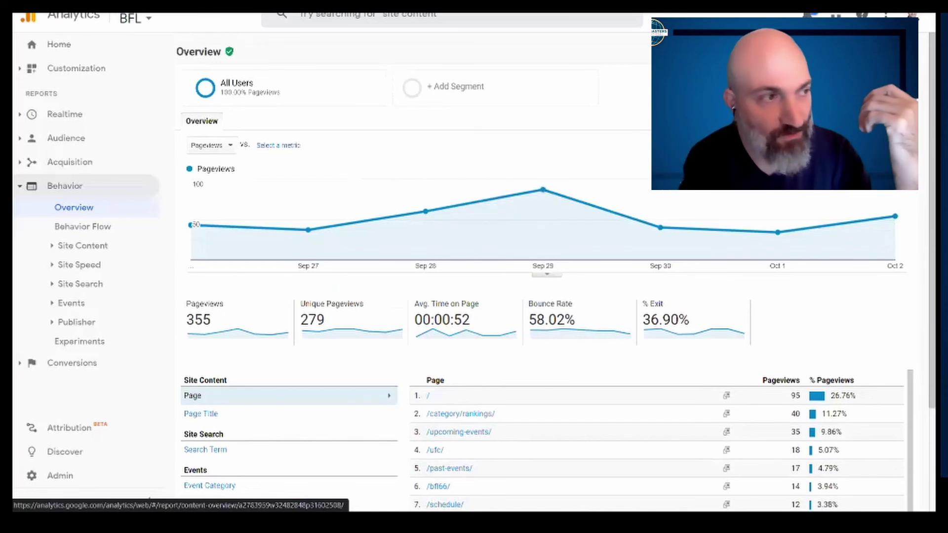
Open the date range selection of the Behavior Overview report
left_click(868, 52)
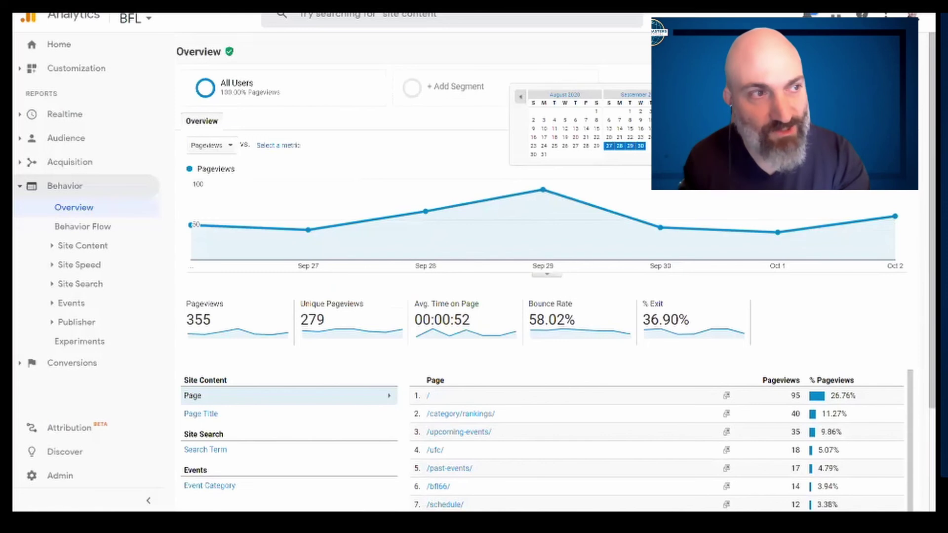